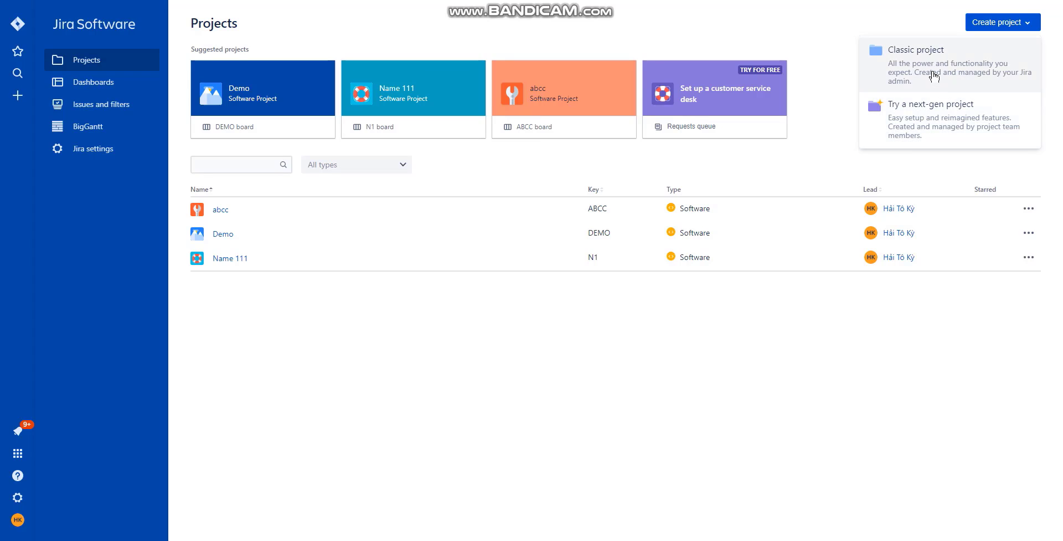
# Start a new classic project, enter "name 111" as its name and choose the Scrum template
pyautogui.click(935, 76)
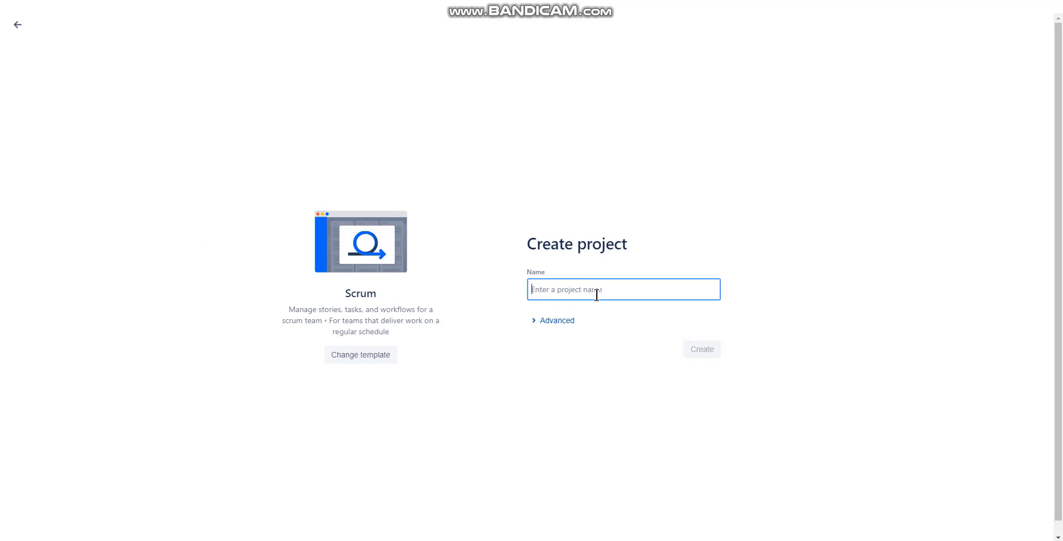
pyautogui.write('nam')
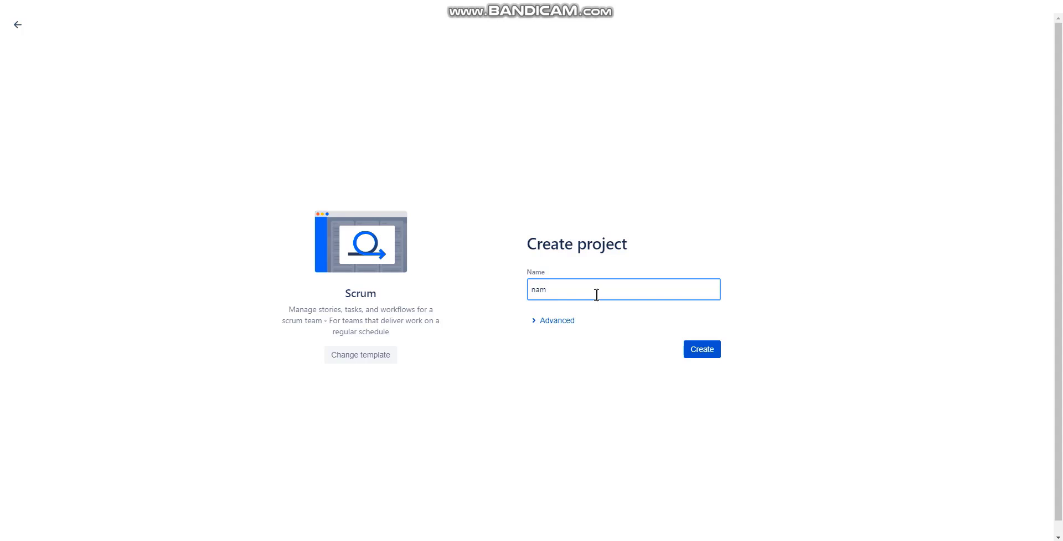
pyautogui.write('e 111')
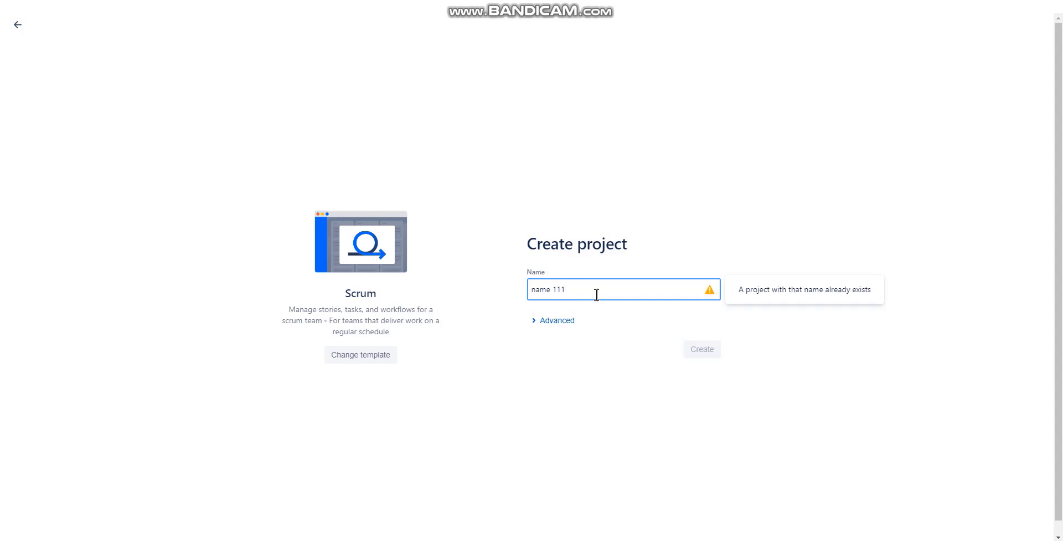
pyautogui.click(380, 354)
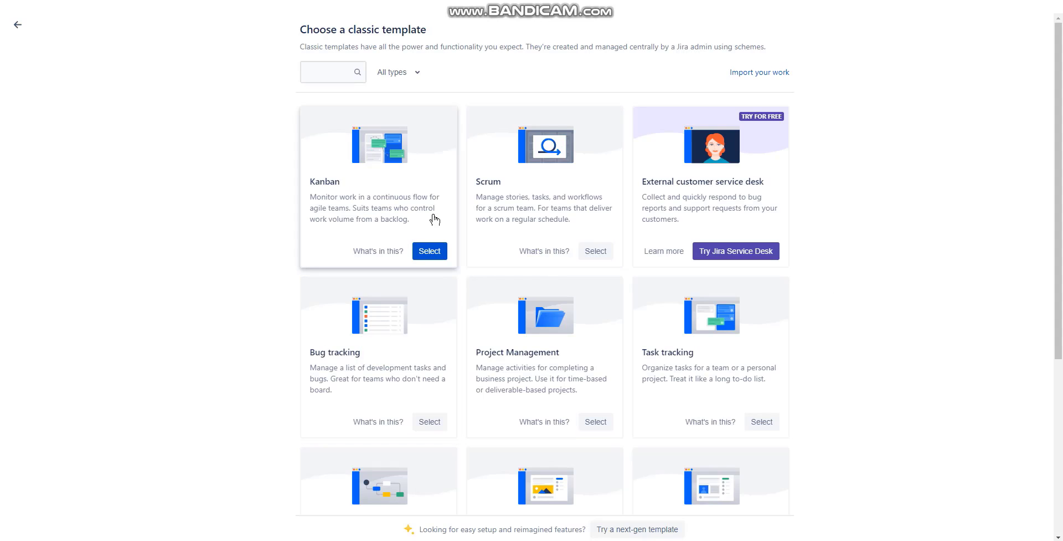
pyautogui.click(597, 254)
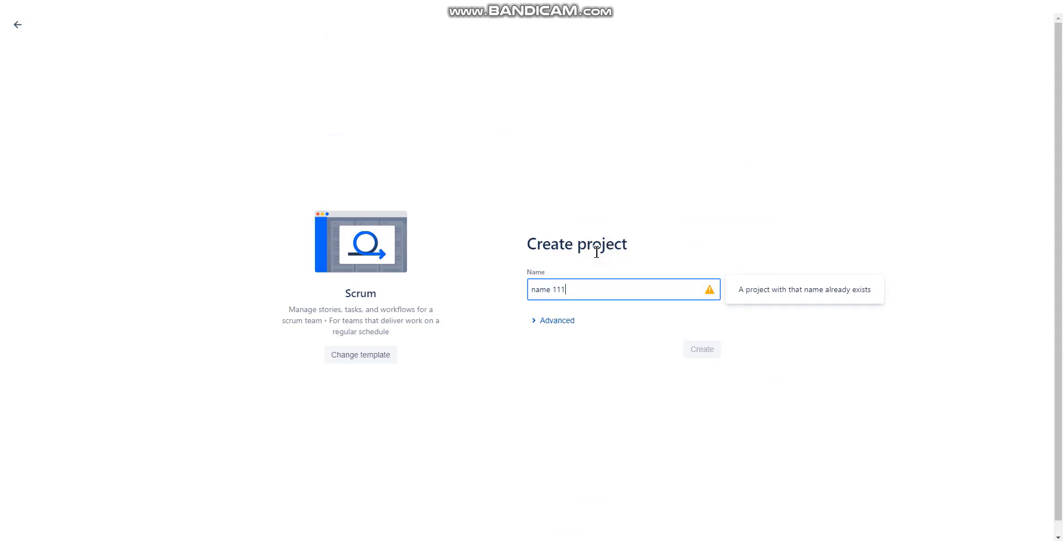
# Replace the project name with "testing" and create the project
pyautogui.click(655, 287)
pyautogui.press('BackSpace')
pyautogui.press('BackSpace')
pyautogui.press('BackSpace')
pyautogui.press('BackSpace')
pyautogui.press('BackSpace')
pyautogui.press('BackSpace')
pyautogui.press('BackSpace')
pyautogui.press('BackSpace')
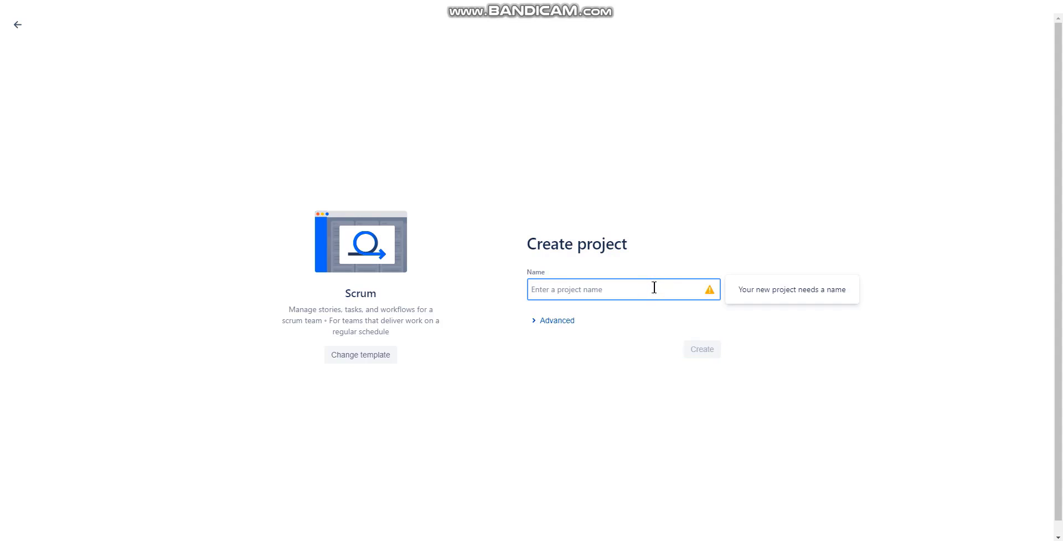
pyautogui.write('test')
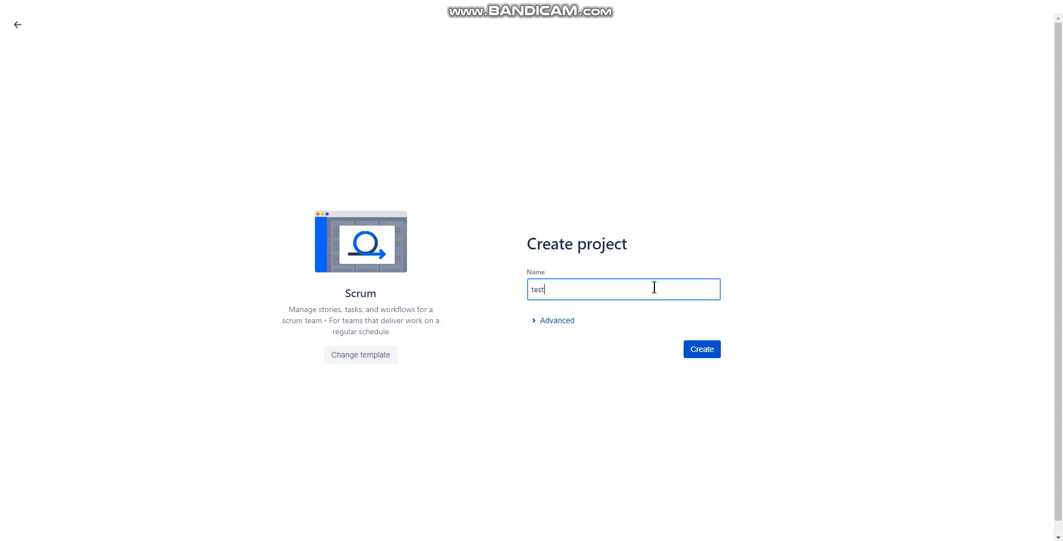
pyautogui.write('inf')
pyautogui.press('BackSpace')
pyautogui.write('g')
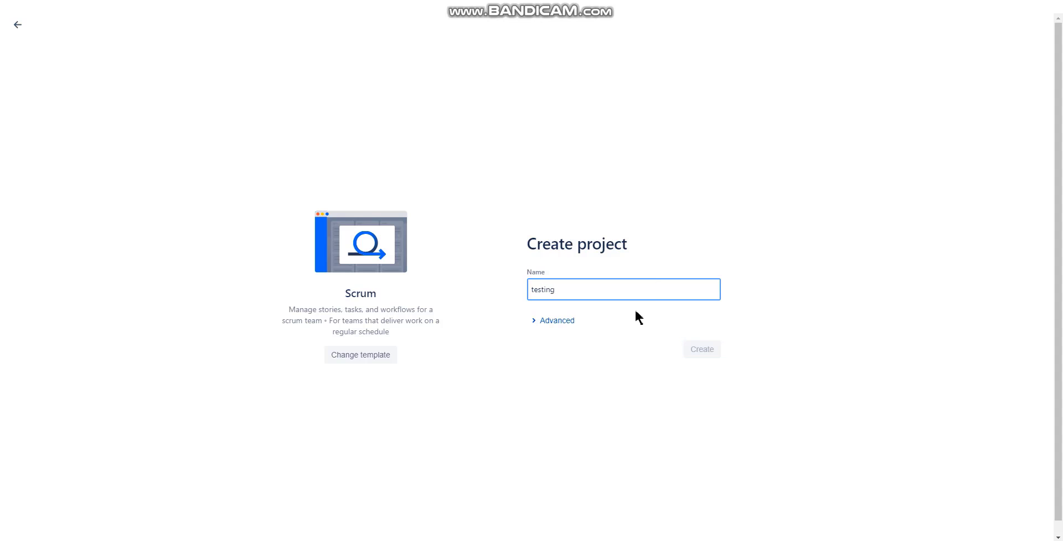
pyautogui.click(705, 350)
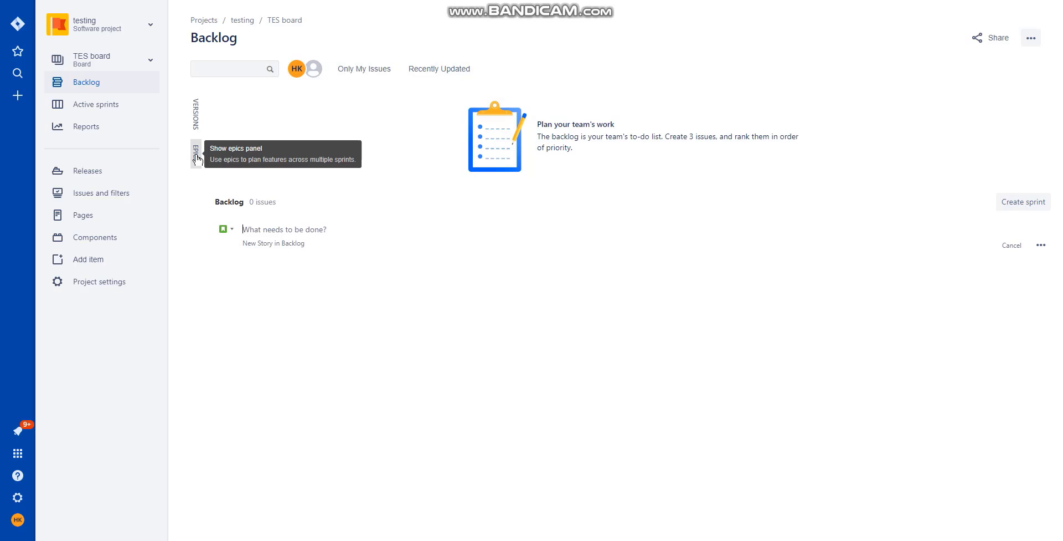
pyautogui.click(228, 228)
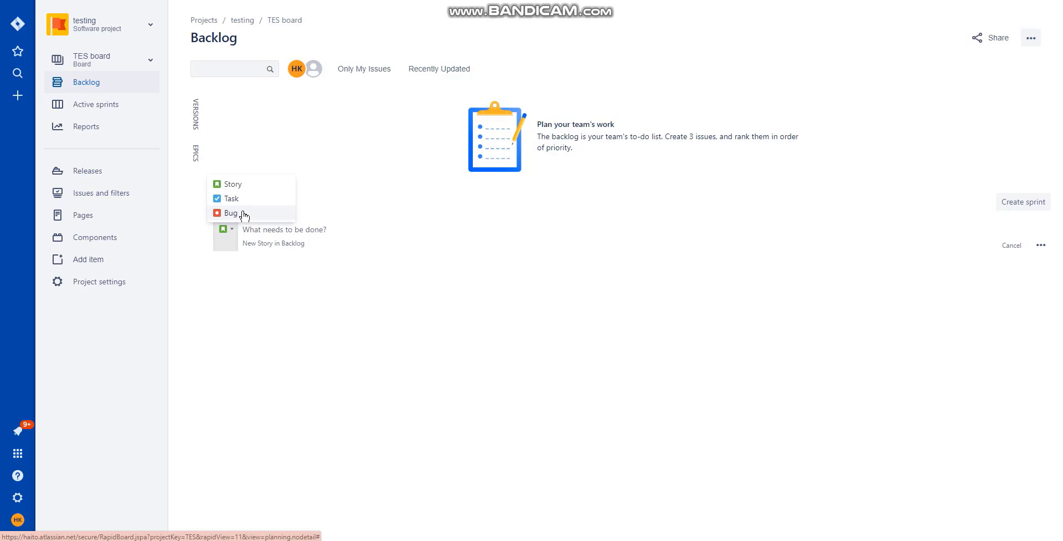
pyautogui.click(256, 308)
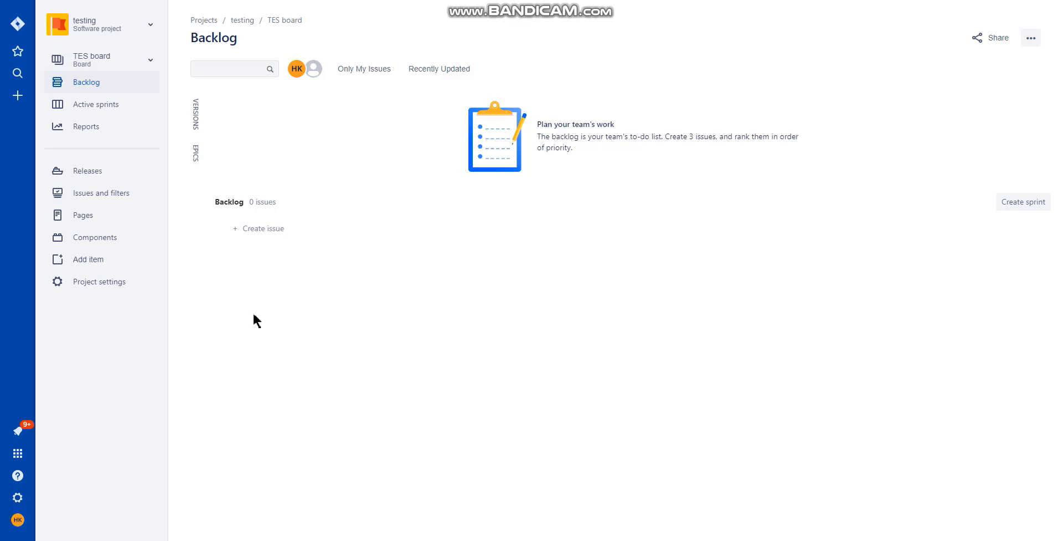
# Create an epic in the testing project named "Account manipulation" with the summary "Provide user ways to manipulate their account."
pyautogui.click(195, 153)
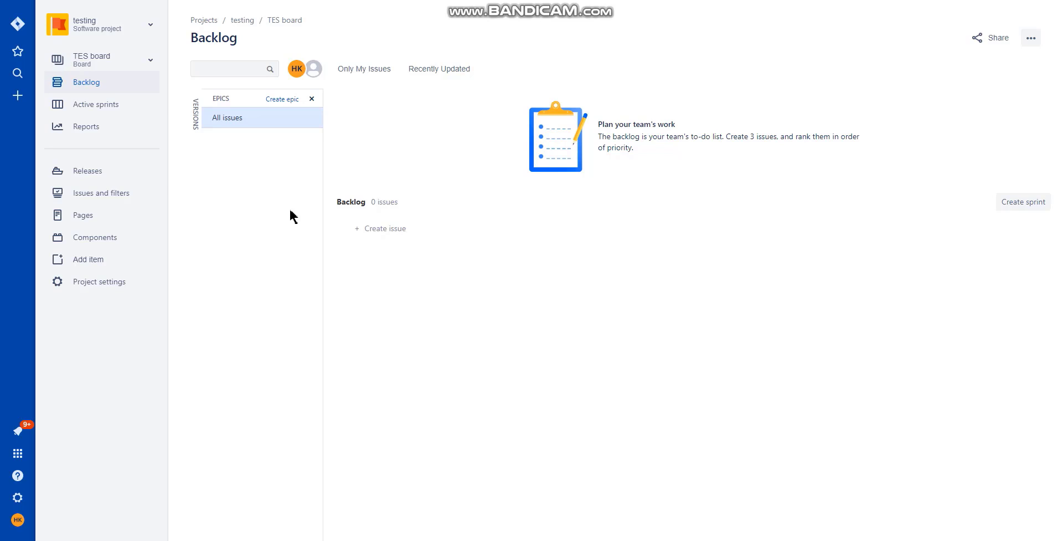
pyautogui.click(284, 102)
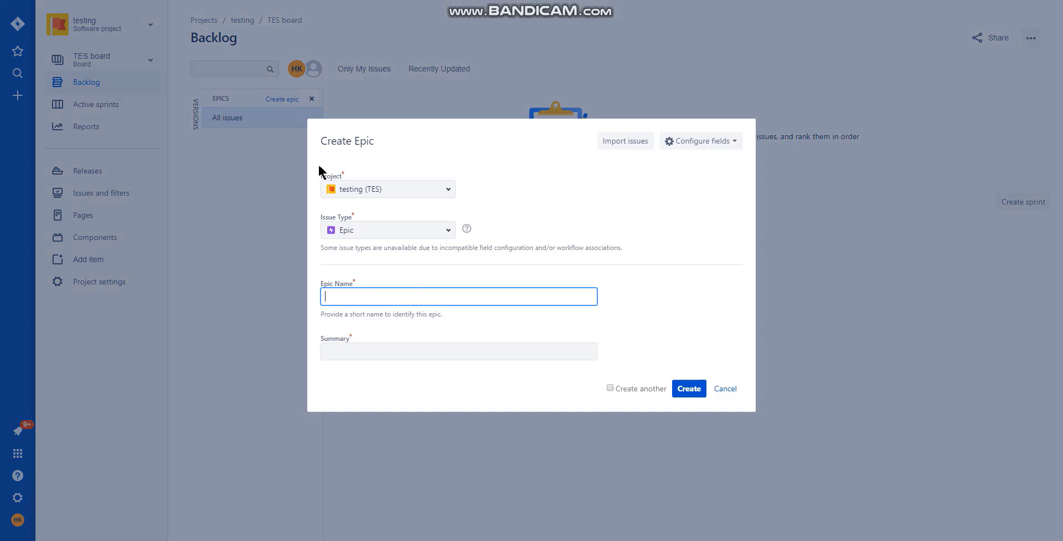
pyautogui.click(360, 189)
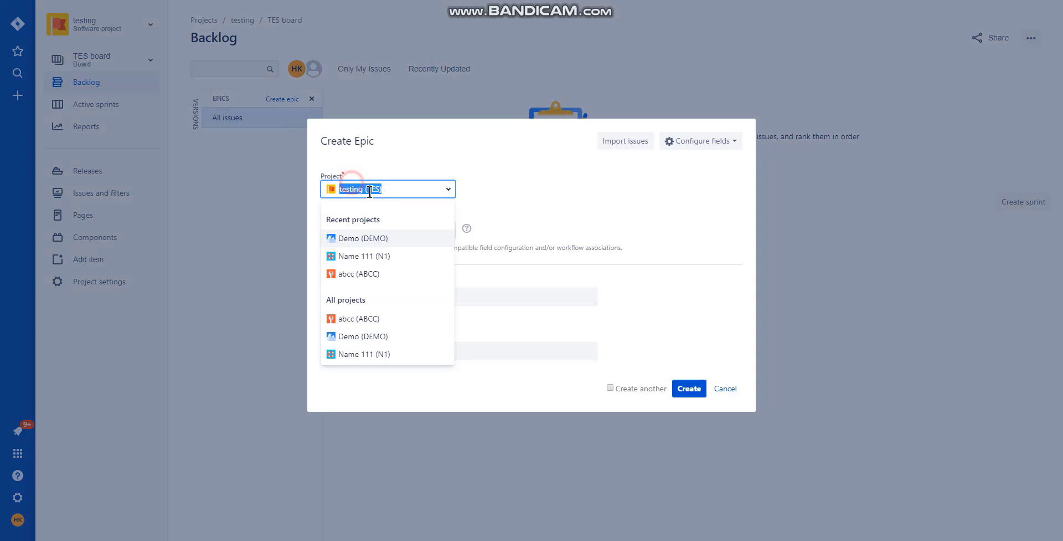
pyautogui.click(498, 191)
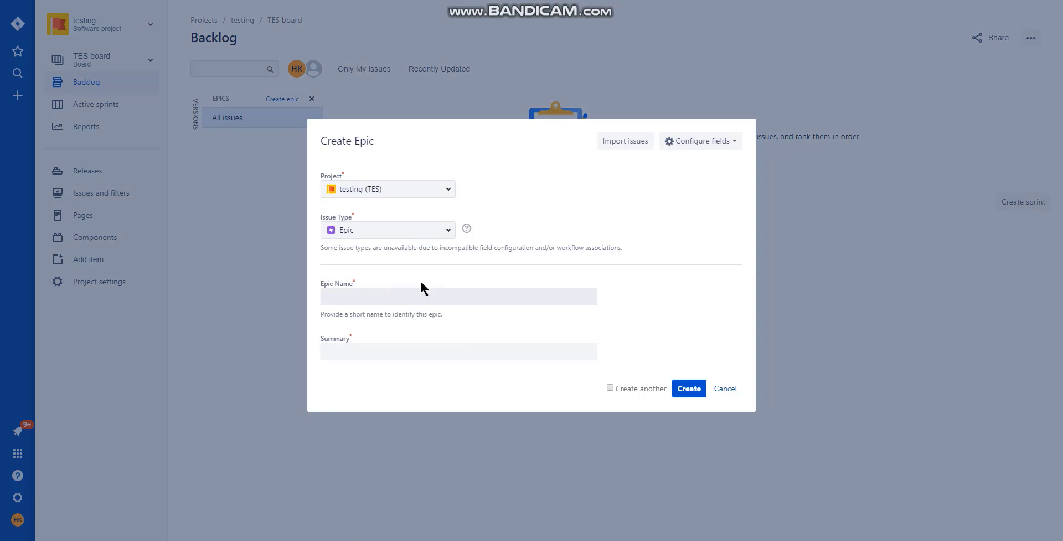
pyautogui.click(377, 298)
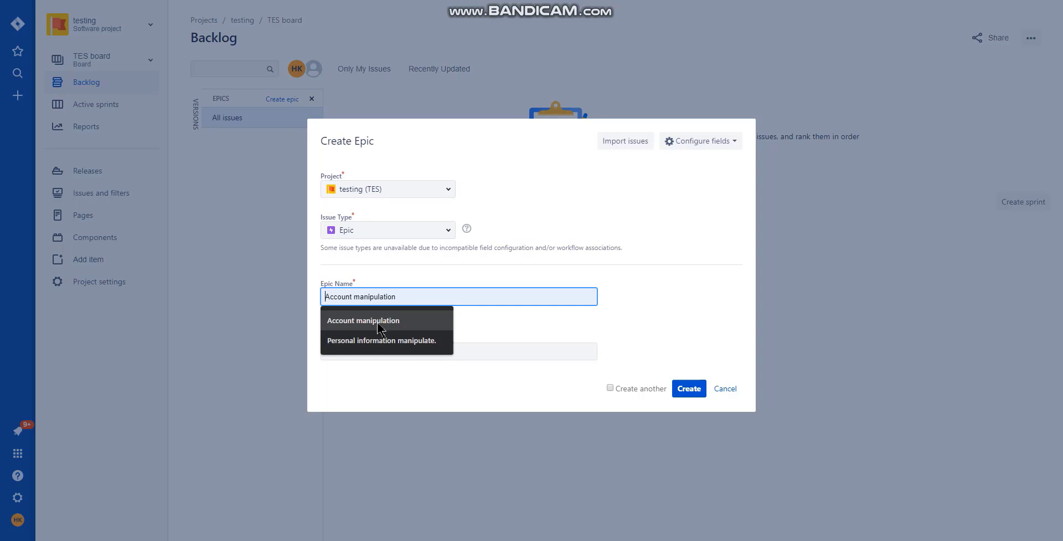
pyautogui.click(386, 321)
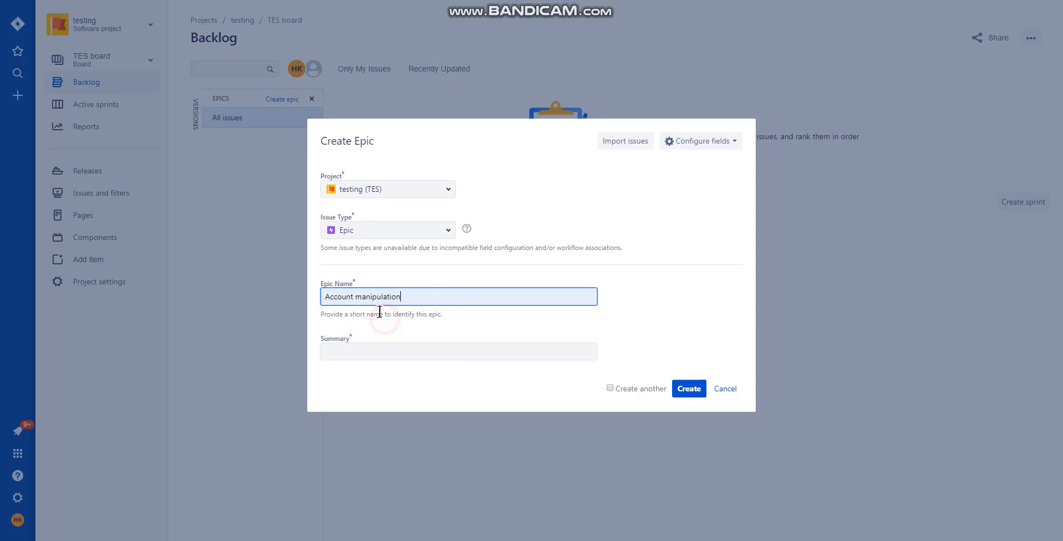
pyautogui.click(398, 350)
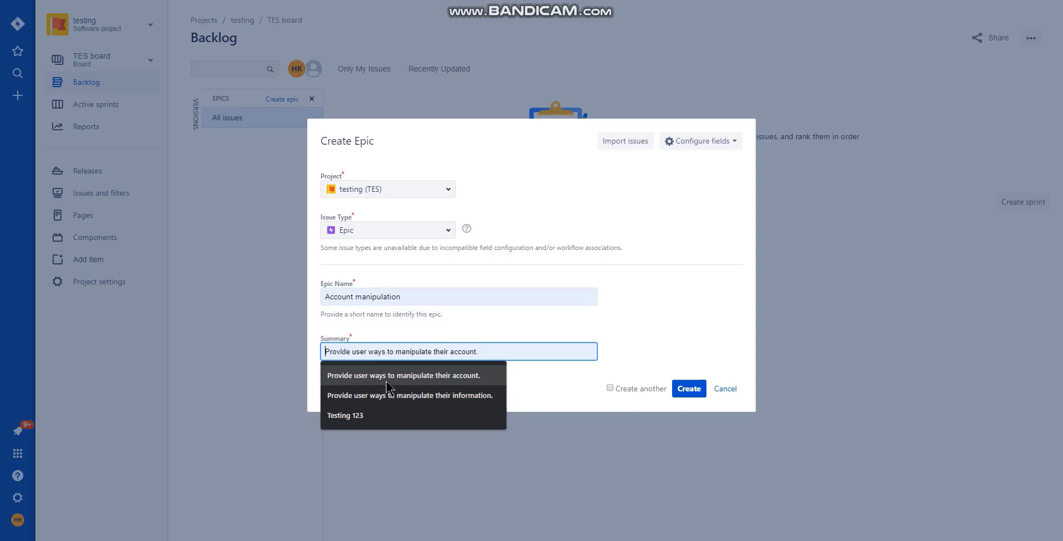
pyautogui.click(441, 380)
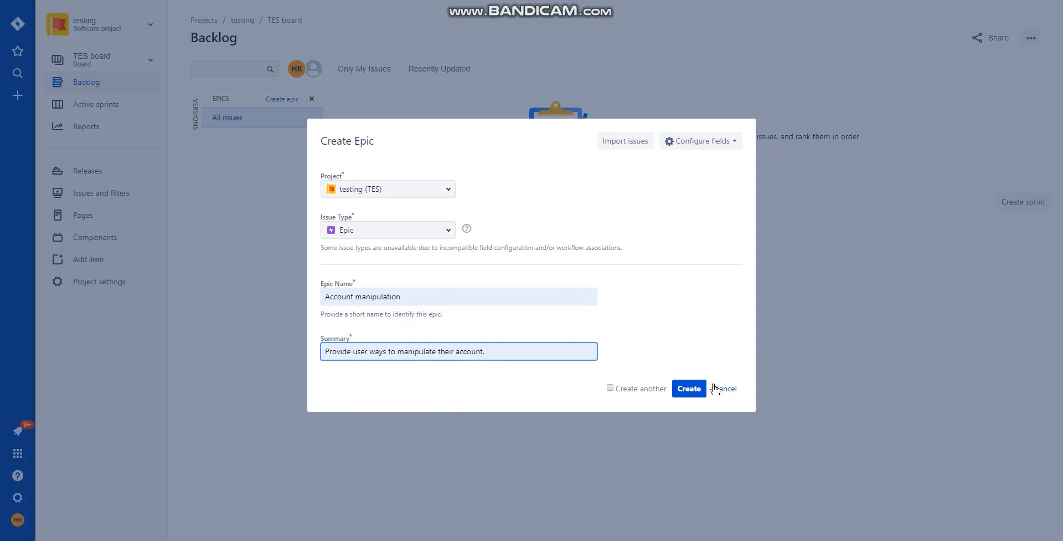
pyautogui.click(690, 389)
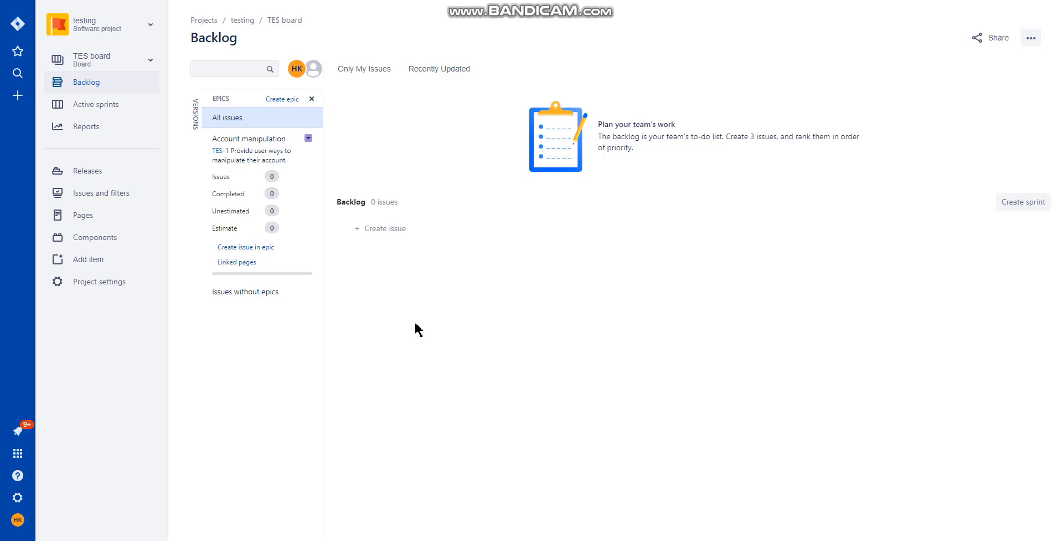
# Start a story in the Account manipulation epic with the summary "As a user, I want to be able to change my password."
pyautogui.click(263, 248)
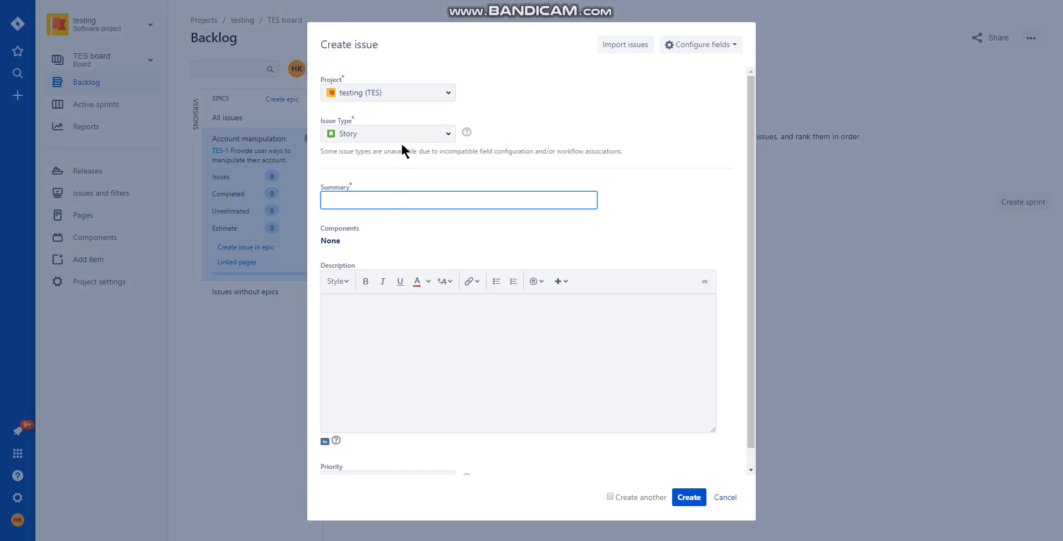
pyautogui.click(406, 137)
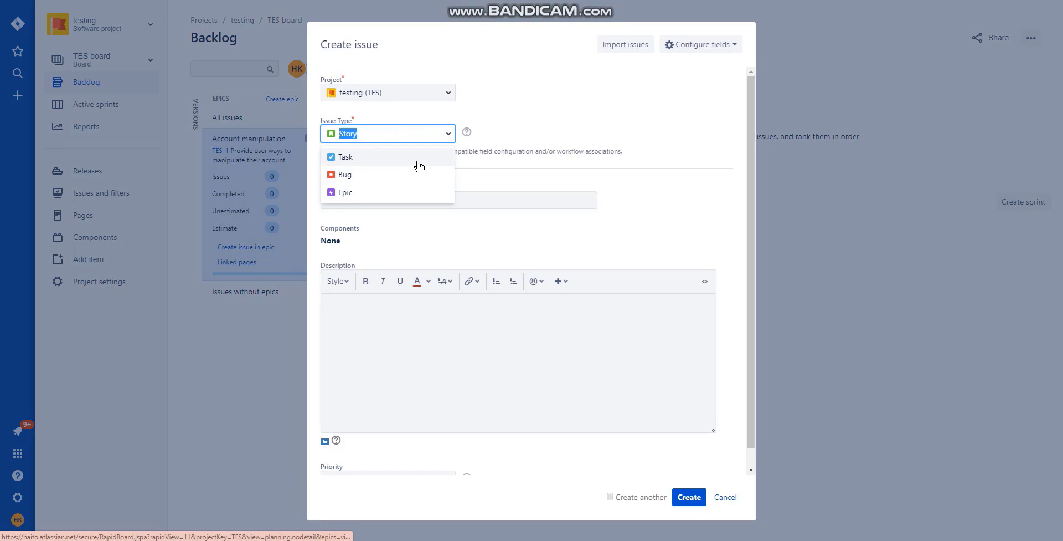
pyautogui.click(548, 162)
pyautogui.click(493, 197)
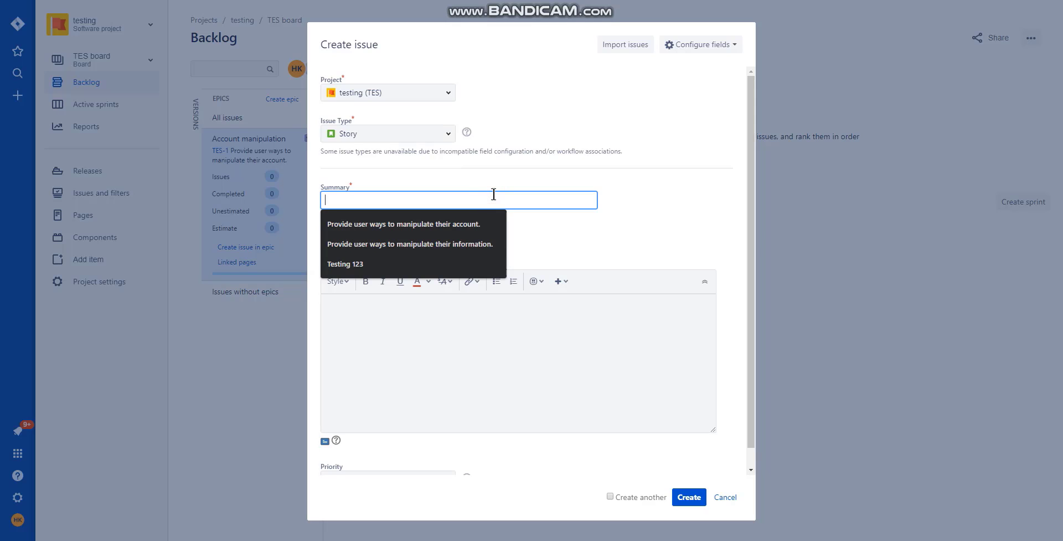
pyautogui.write('As a ')
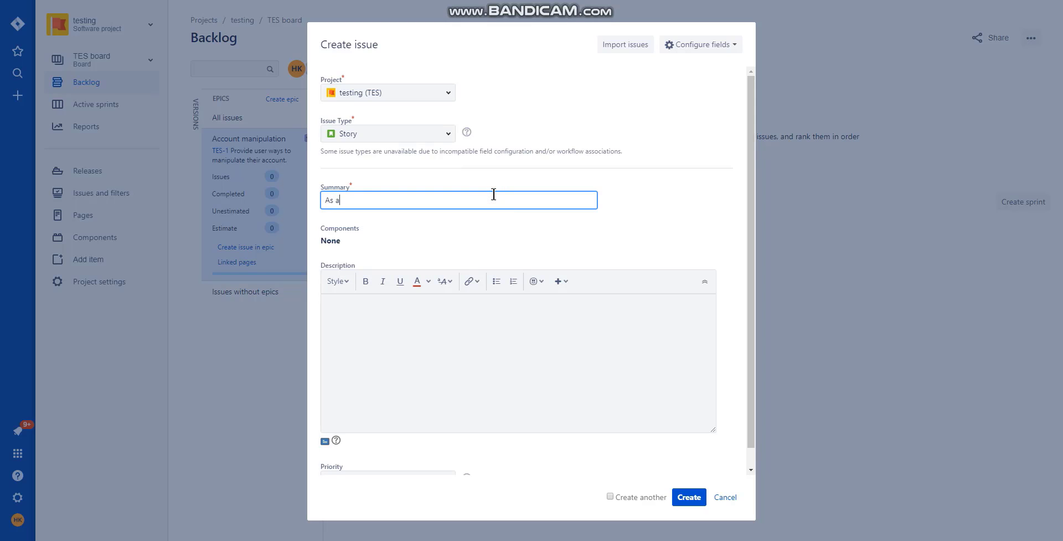
pyautogui.write('u')
pyautogui.write('ser')
pyautogui.write(' Iw')
pyautogui.write('want to')
pyautogui.write(' be a')
pyautogui.write('ble to')
pyautogui.write(' change')
pyautogui.write(' my ')
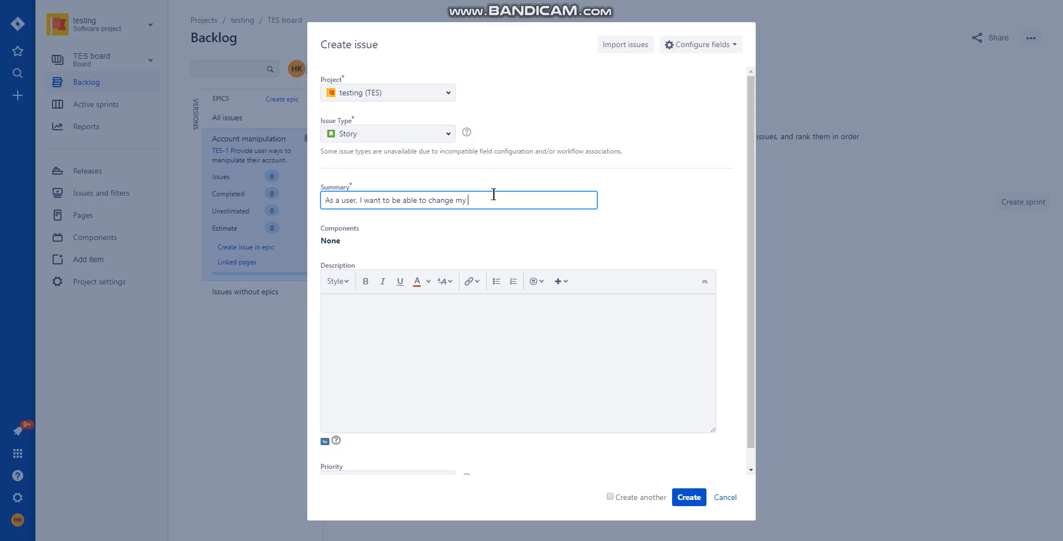
pyautogui.write('password')
pyautogui.press('Left')
pyautogui.press('BackSpace')
pyautogui.write('e')
pyautogui.press('BackSpace')
pyautogui.press('BackSpace')
pyautogui.write('w')
# Set the story's priority to High and create it
pyautogui.scroll(-1, 632, 190)
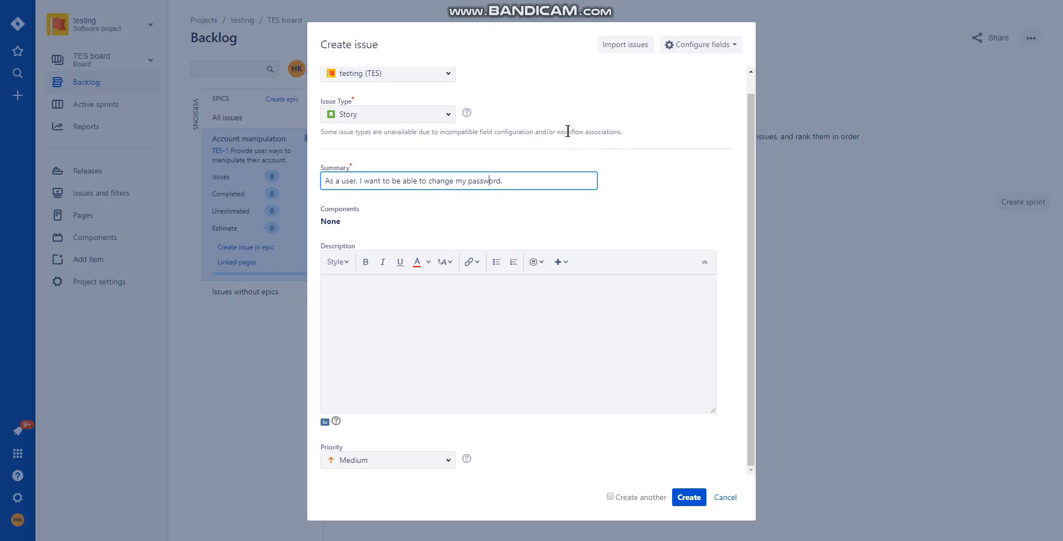
pyautogui.click(400, 459)
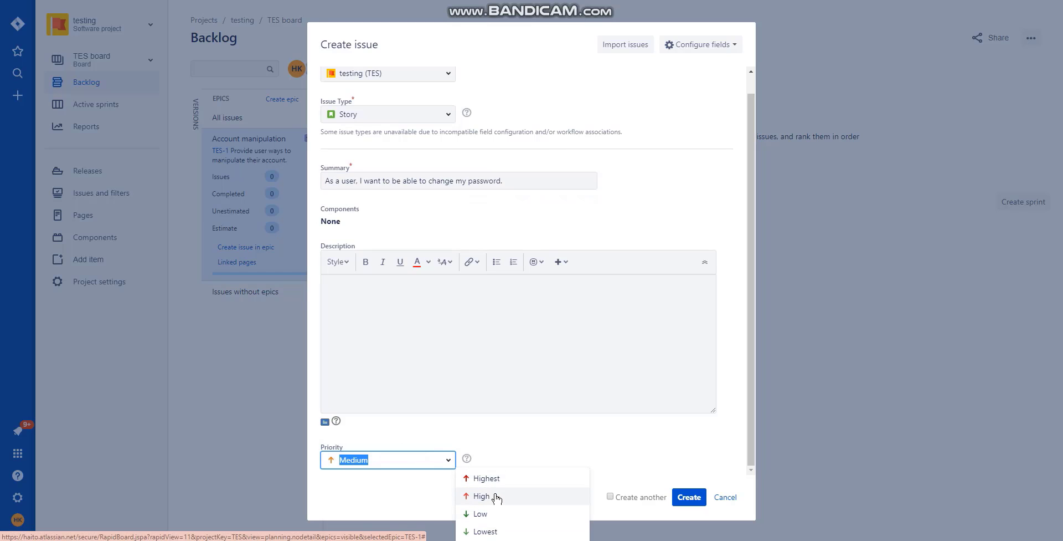
pyautogui.click(494, 496)
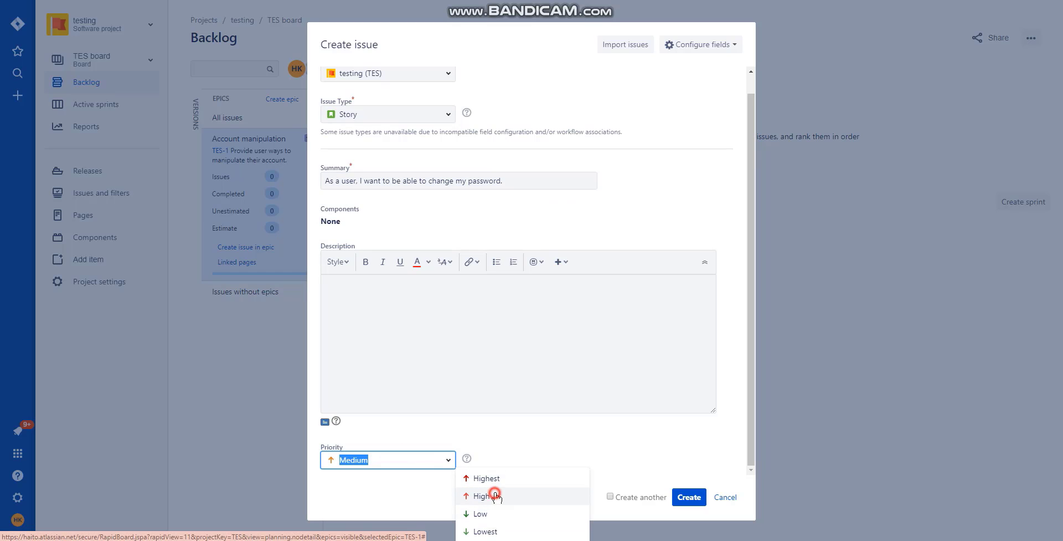
pyautogui.scroll(1, 584, 275)
pyautogui.click(695, 498)
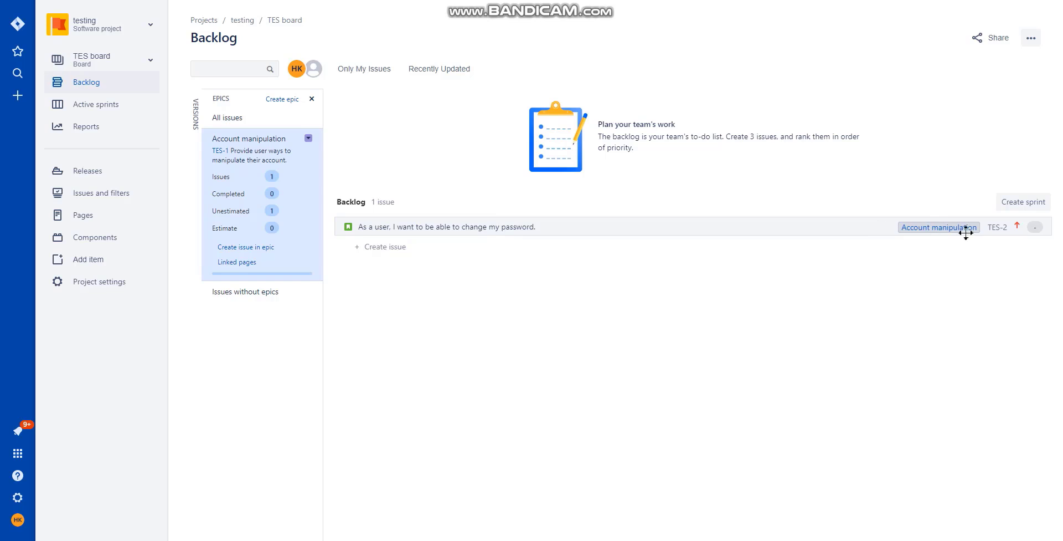
# Open the change-password story's details from the backlog and check its additional actions
pyautogui.click(488, 227)
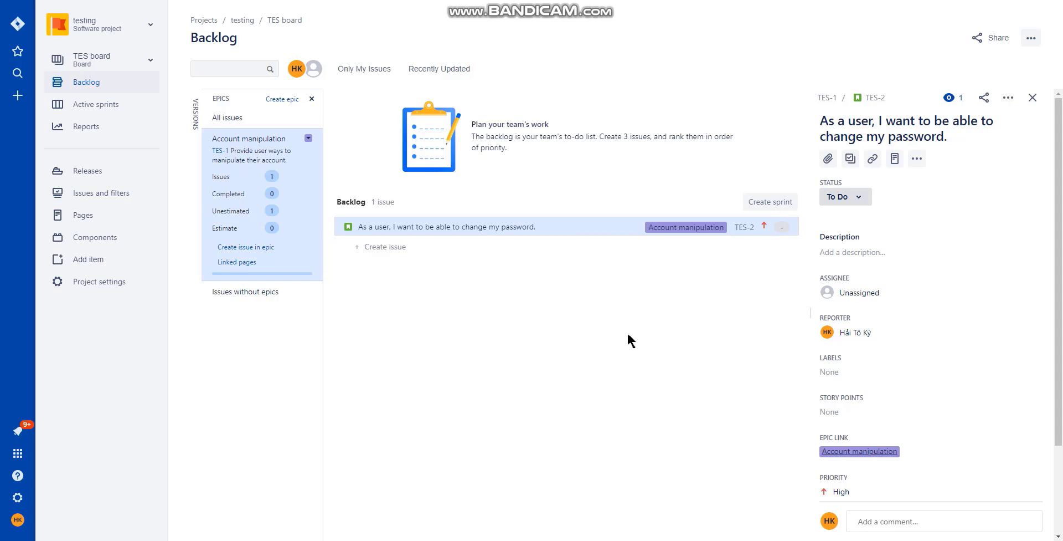
pyautogui.click(454, 228)
pyautogui.click(917, 159)
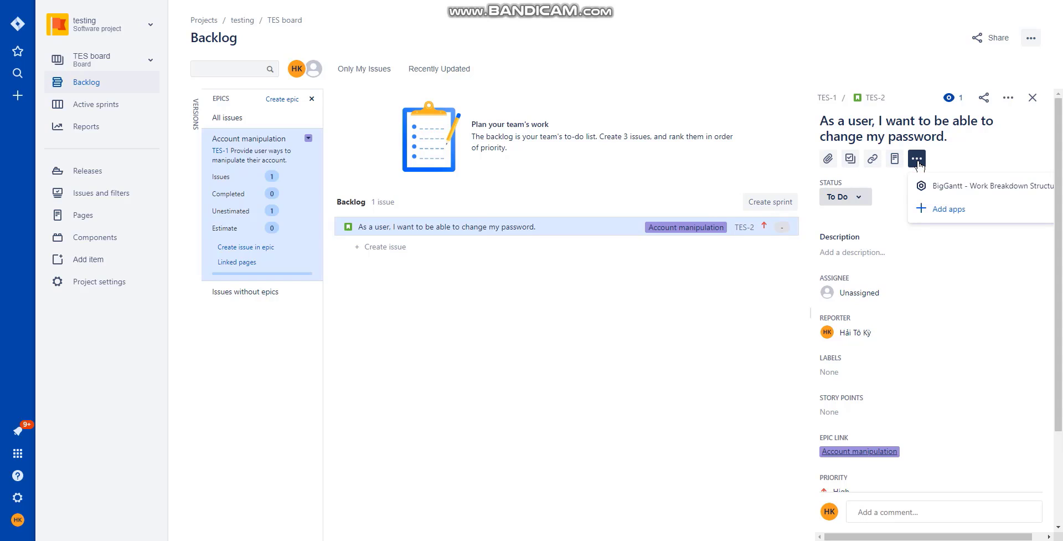
pyautogui.click(882, 192)
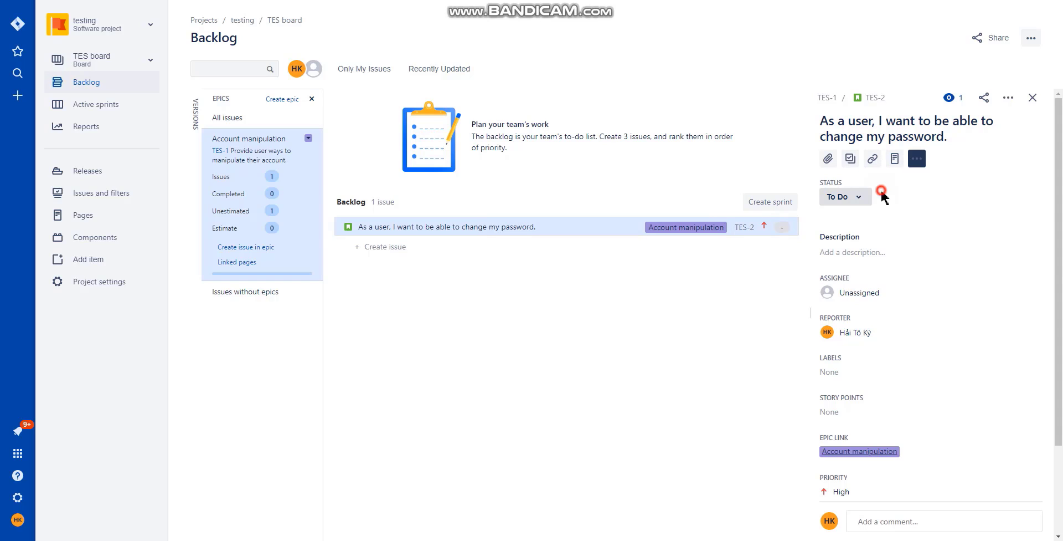
# Add a subtask "Create an api to change password." to the change-password story
pyautogui.click(850, 160)
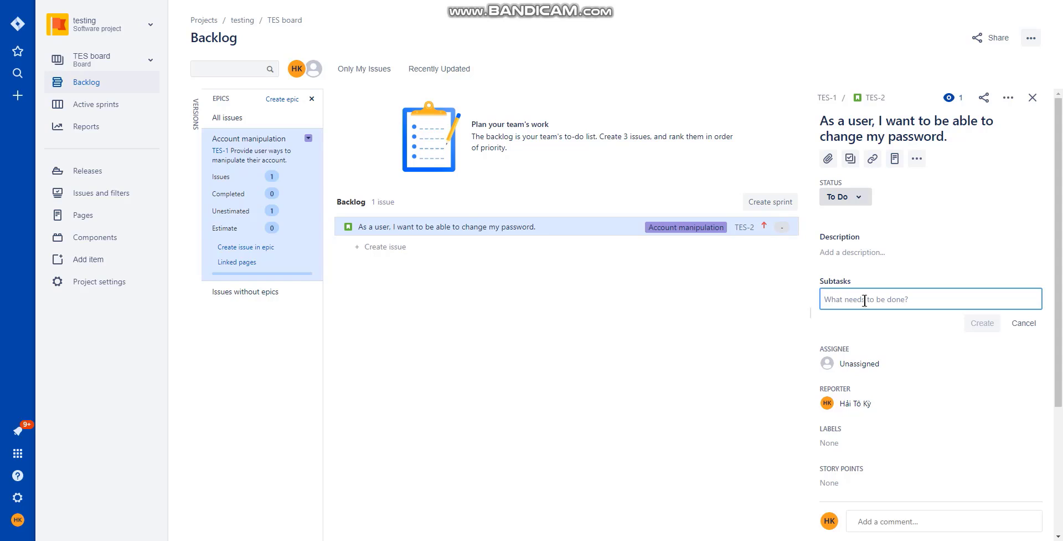
pyautogui.write('Cr')
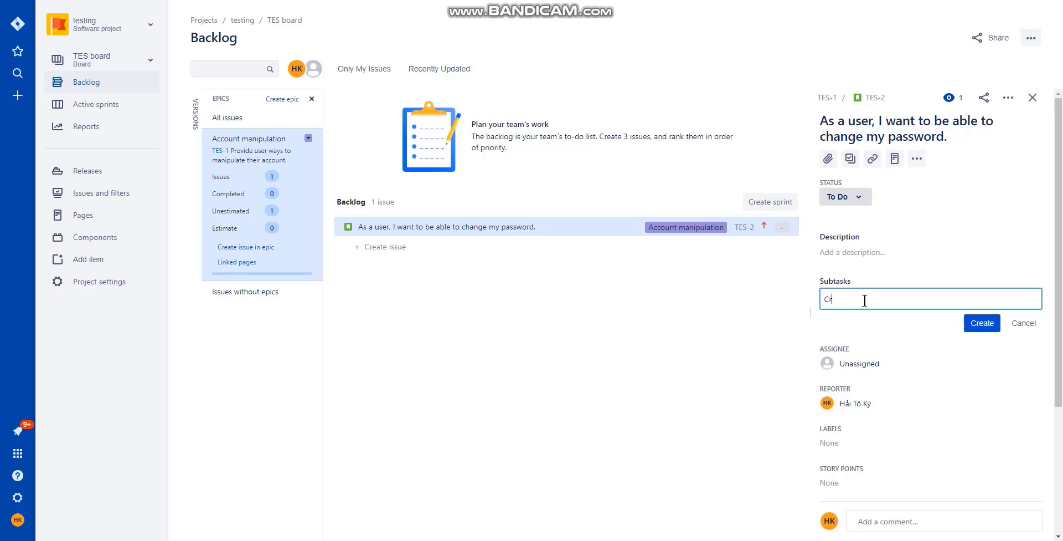
pyautogui.write('eate an api that')
pyautogui.press('BackSpace')
pyautogui.press('BackSpace')
pyautogui.press('BackSpace')
pyautogui.write('co changre p')
pyautogui.press('BackSpace')
pyautogui.press('BackSpace')
pyautogui.press('BackSpace')
pyautogui.write('e password')
pyautogui.click(982, 327)
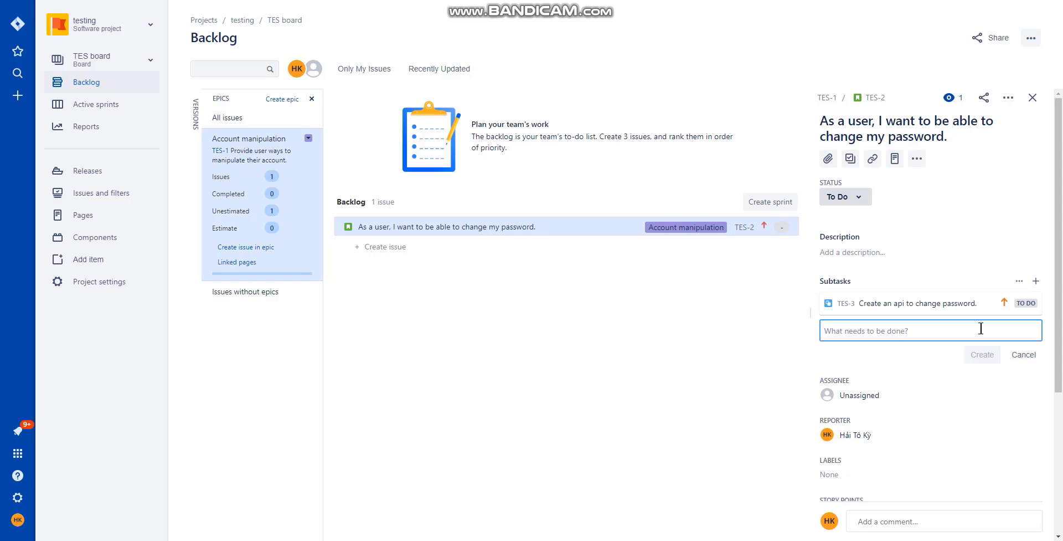
# Open the "Create an api to change password." subtask and assign it to the last team member in the assignee list
pyautogui.click(901, 303)
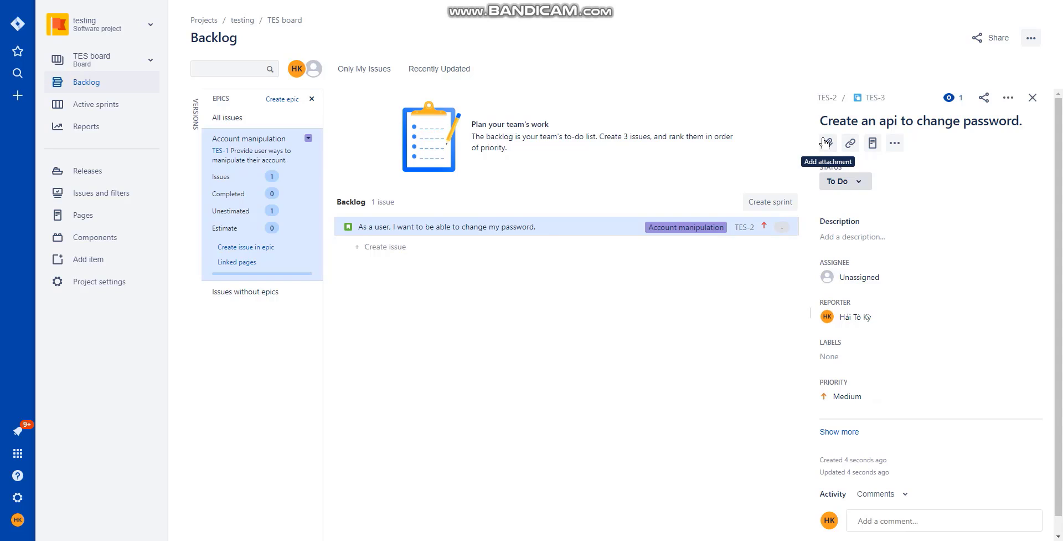
pyautogui.click(843, 181)
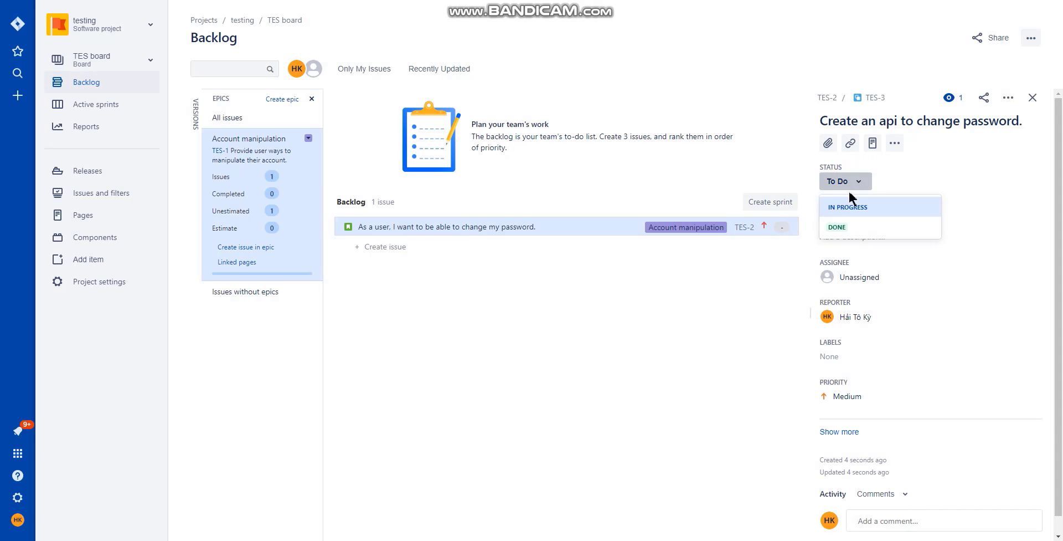
pyautogui.click(903, 277)
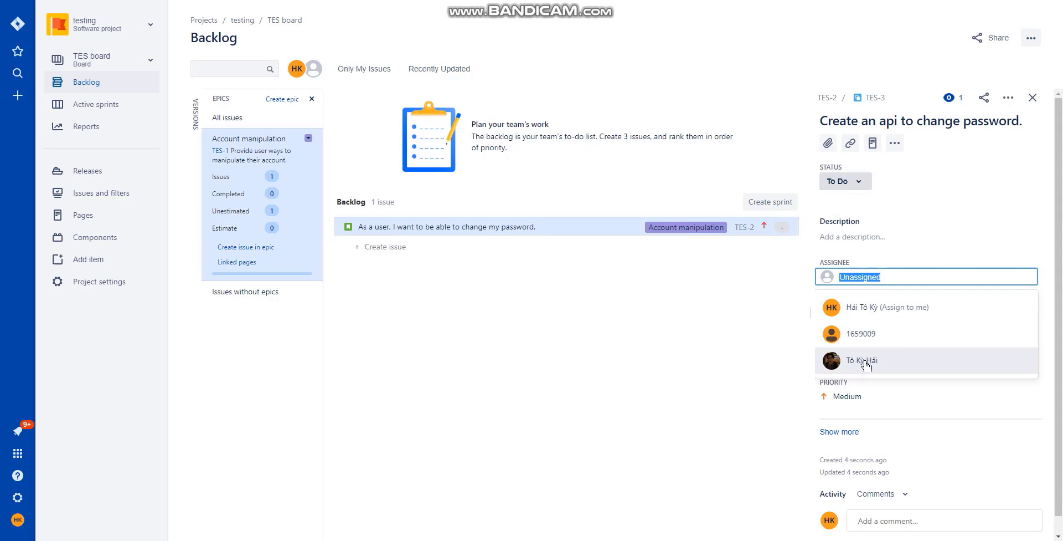
pyautogui.click(865, 361)
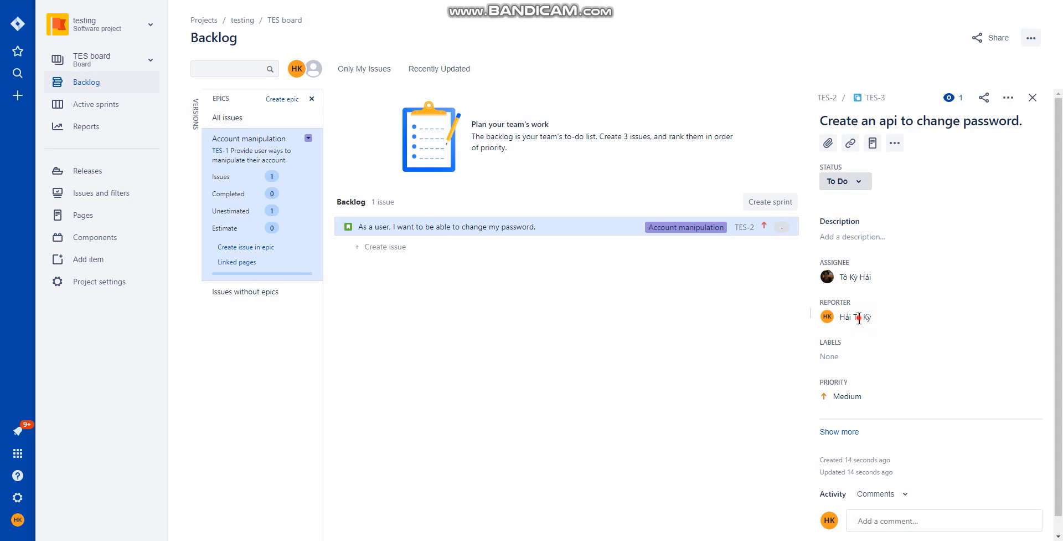
# Add the Back-end label to the API subtask
pyautogui.moveTo(836, 321); pyautogui.dragTo(883, 324)
pyautogui.click(847, 317)
pyautogui.scroll(-1, 918, 313)
pyautogui.click(853, 338)
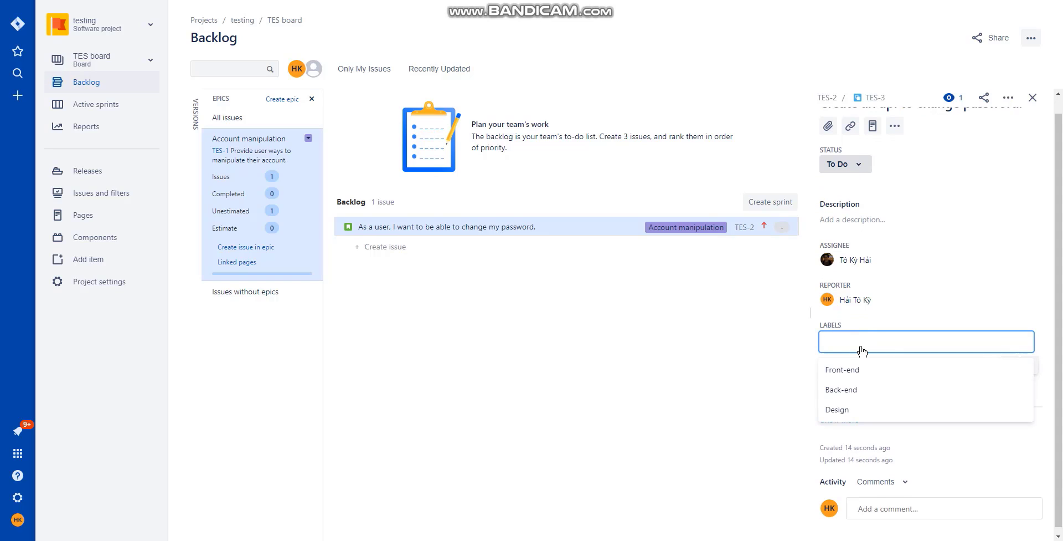
pyautogui.click(876, 393)
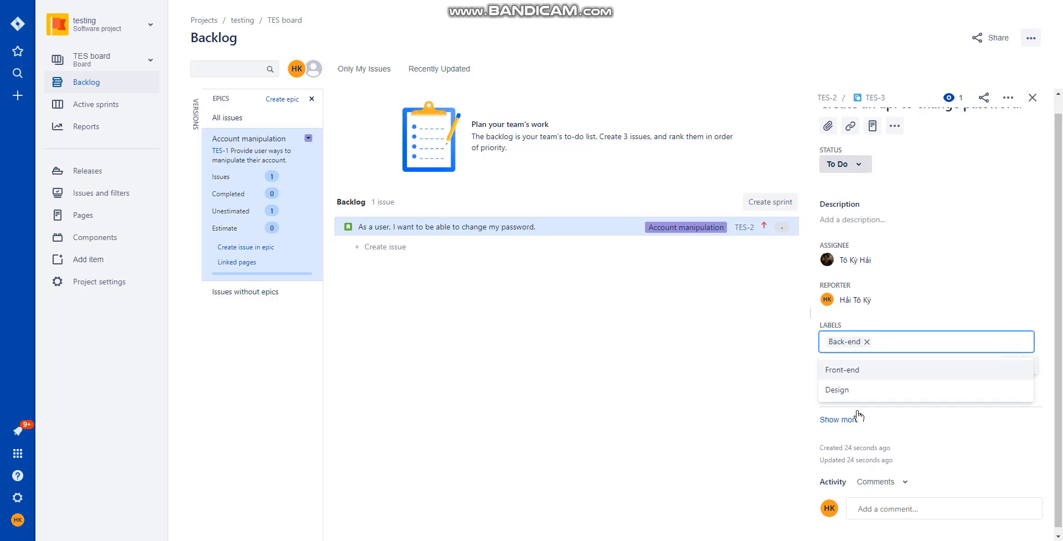
pyautogui.click(958, 425)
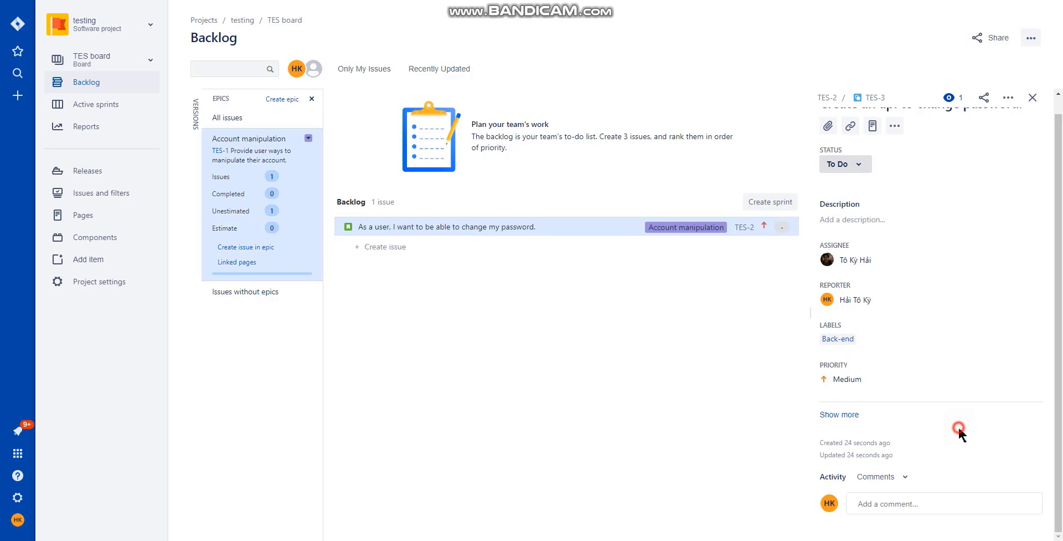
# Set the API subtask's priority to High and reveal its additional fields
pyautogui.click(846, 378)
pyautogui.click(845, 430)
pyautogui.click(847, 415)
pyautogui.scroll(-3, 899, 357)
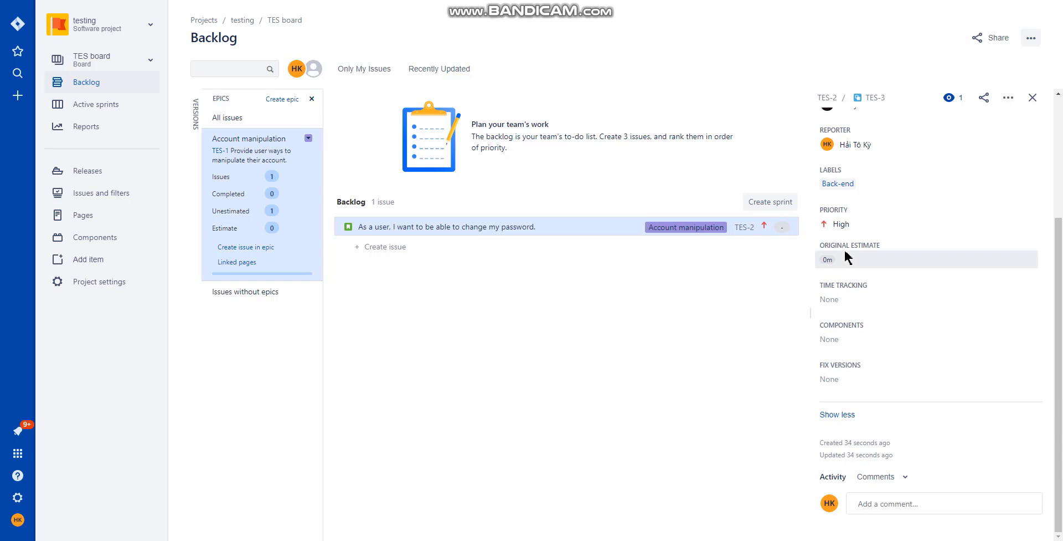
# Set the API subtask's original estimate to 2d and check its component options
pyautogui.click(850, 259)
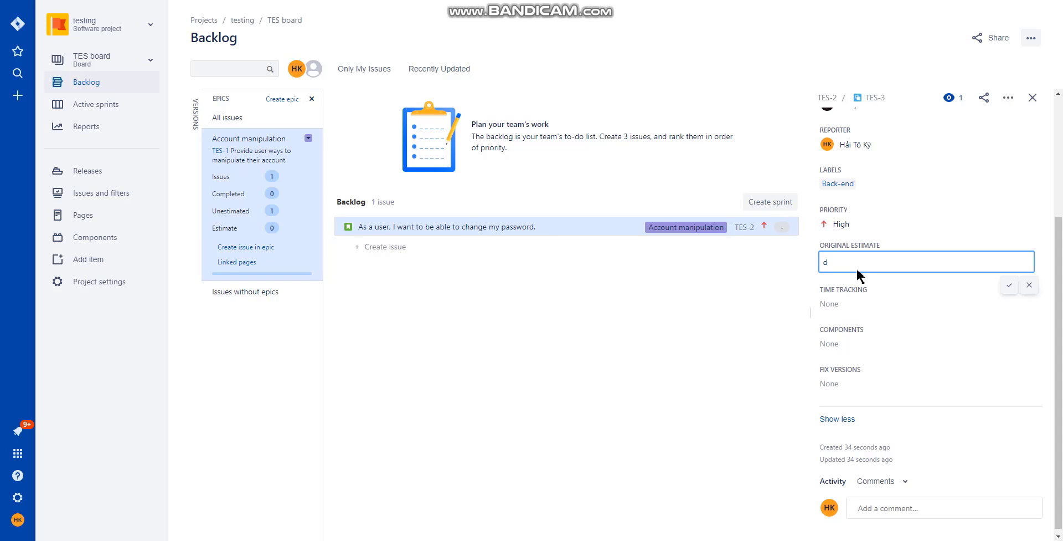
pyautogui.press('Return')
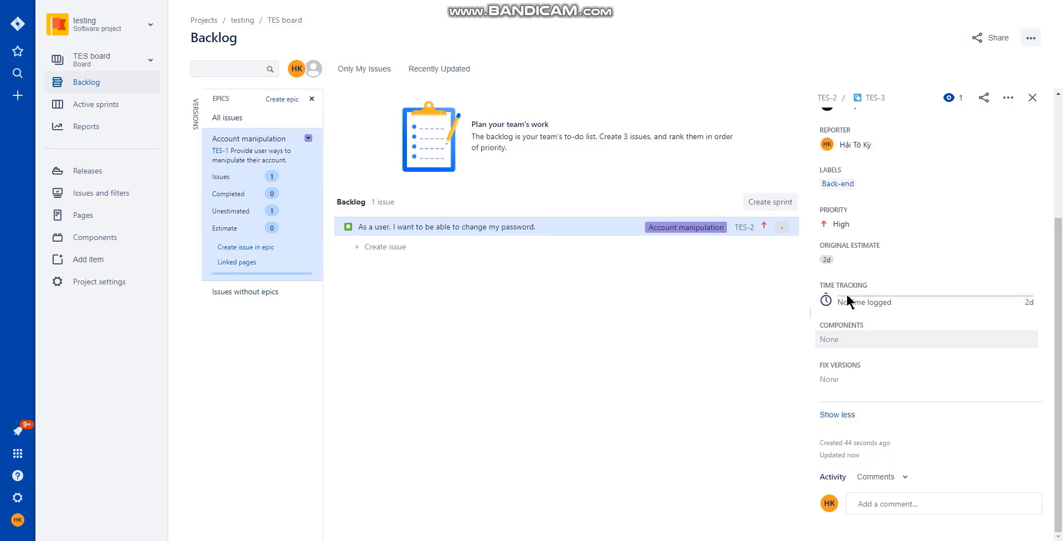
pyautogui.click(850, 342)
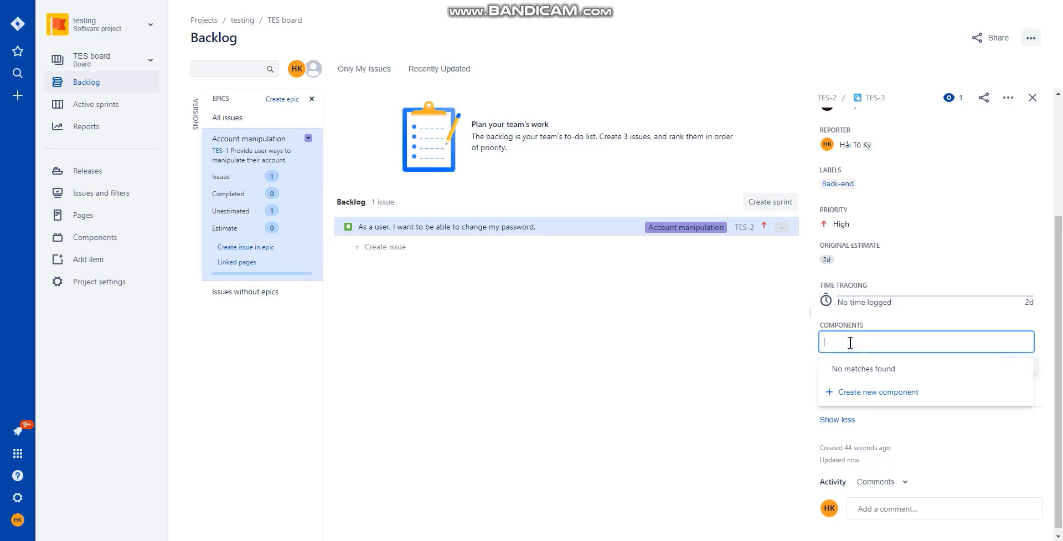
pyautogui.click(945, 284)
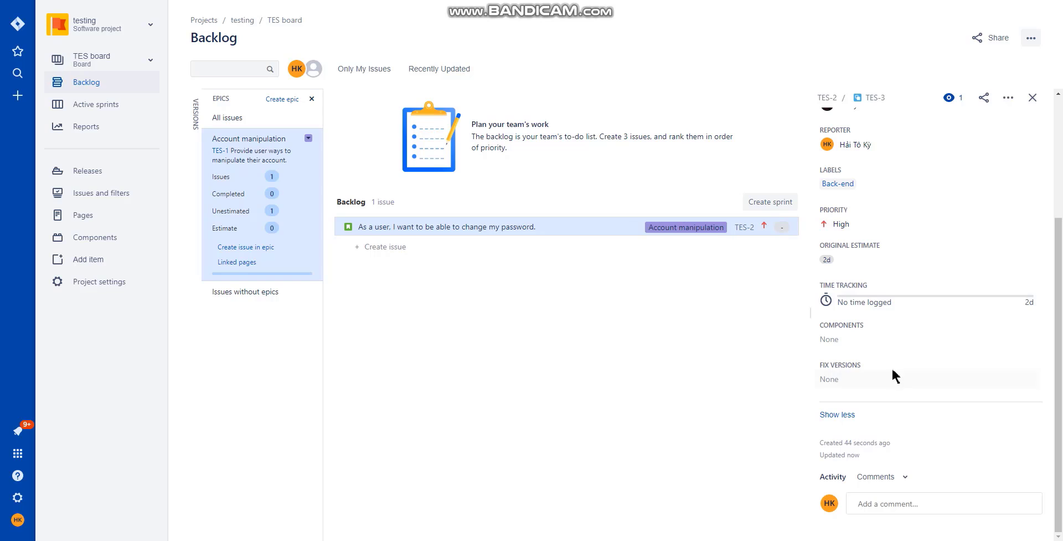
pyautogui.scroll(2, 886, 387)
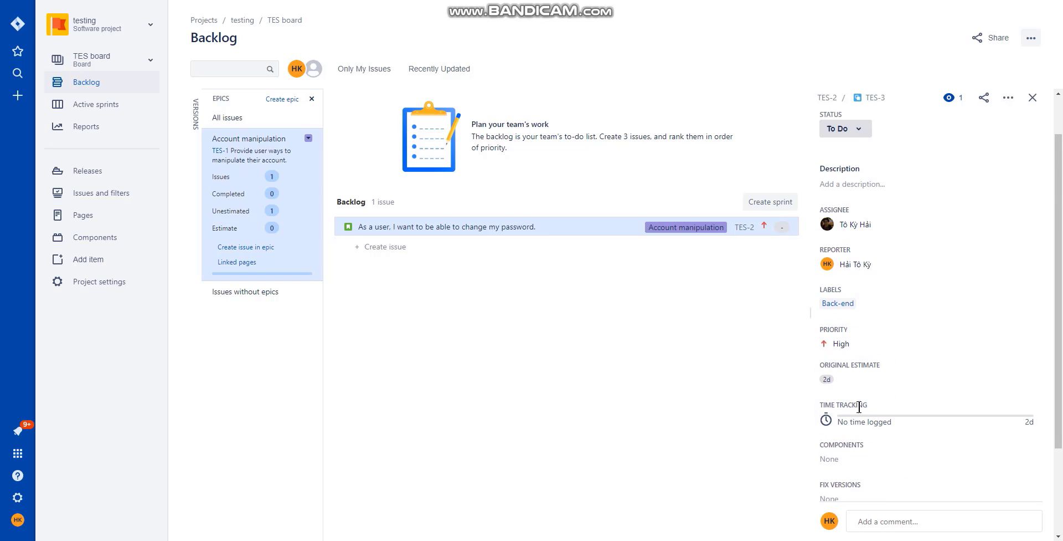
pyautogui.scroll(1, 874, 463)
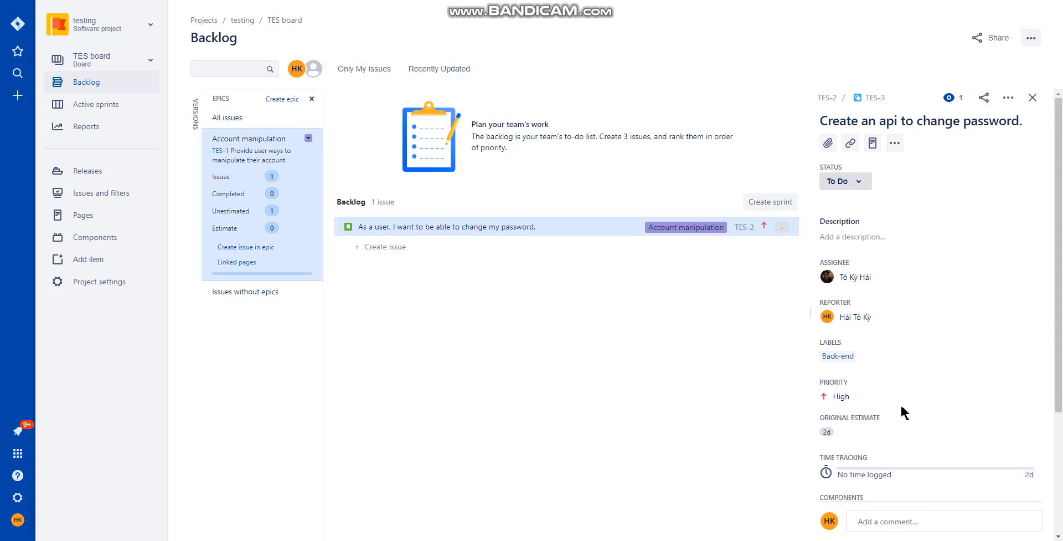
# Return to the change-password story and add the subtask "Design the layout of the change password component."
pyautogui.click(1034, 97)
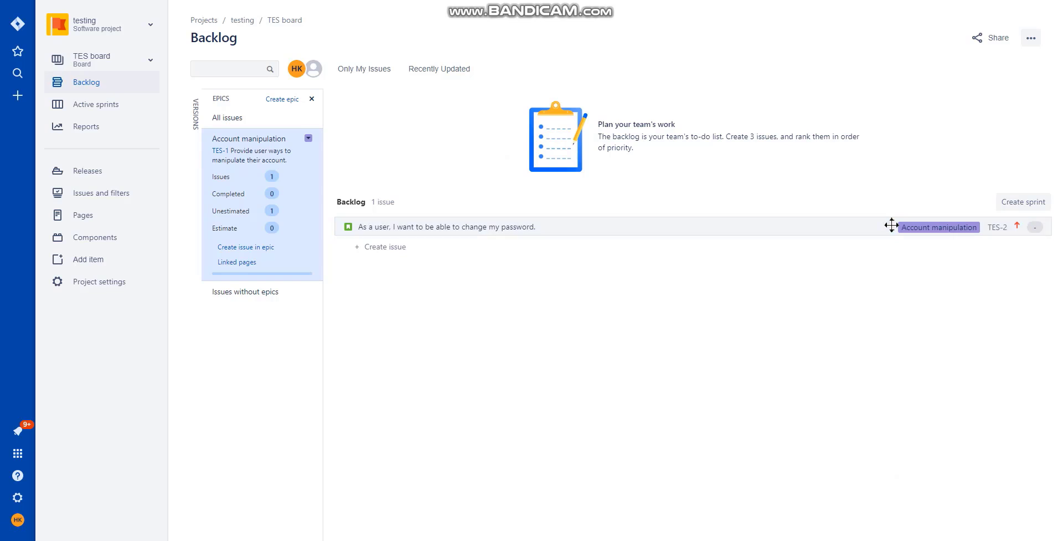
pyautogui.click(877, 224)
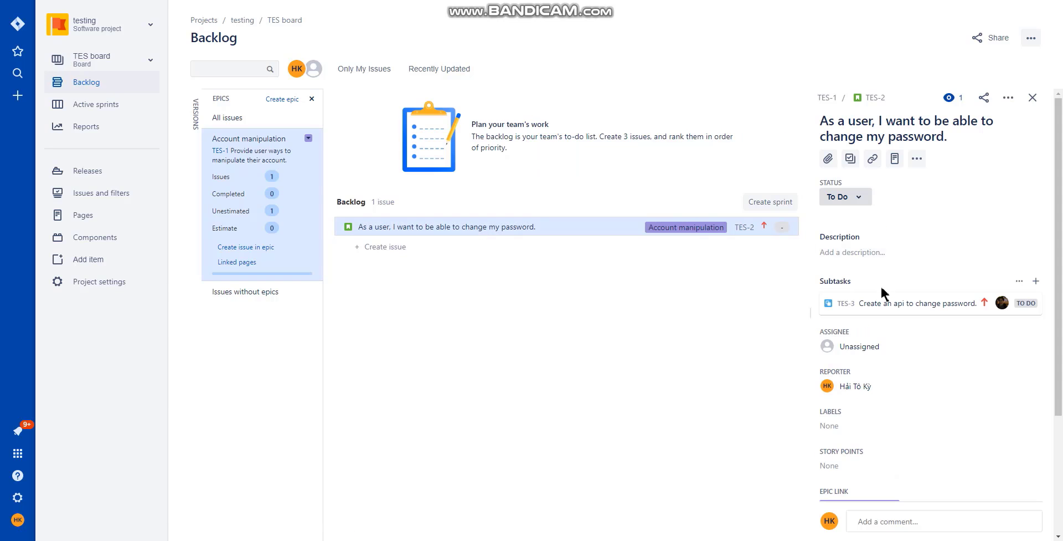
pyautogui.click(1036, 281)
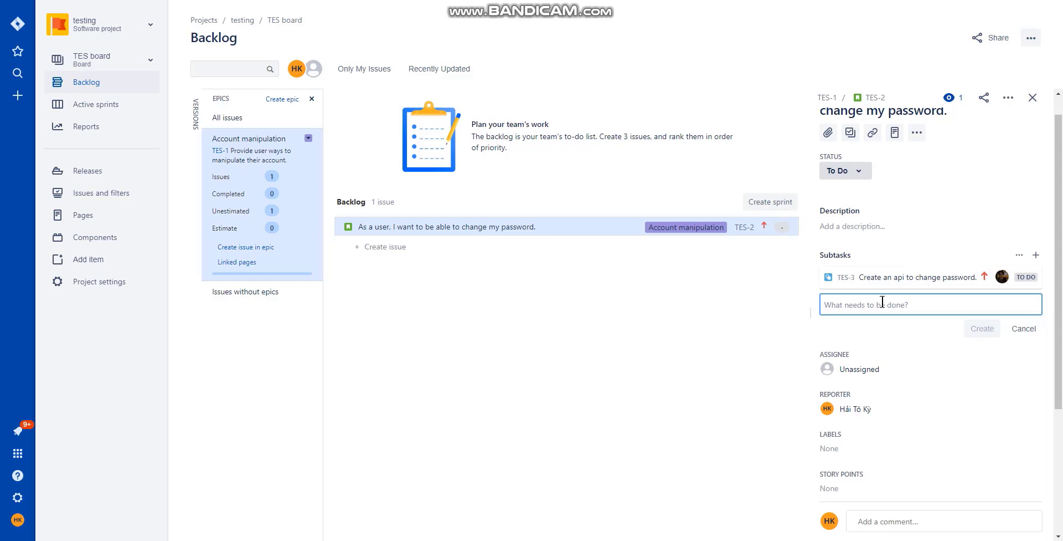
pyautogui.write('D')
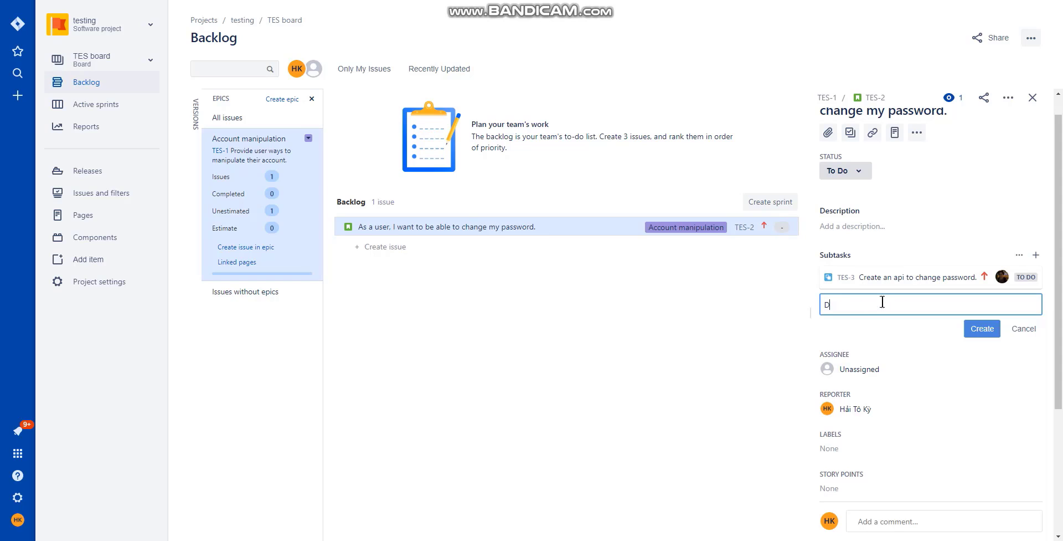
pyautogui.write('esi')
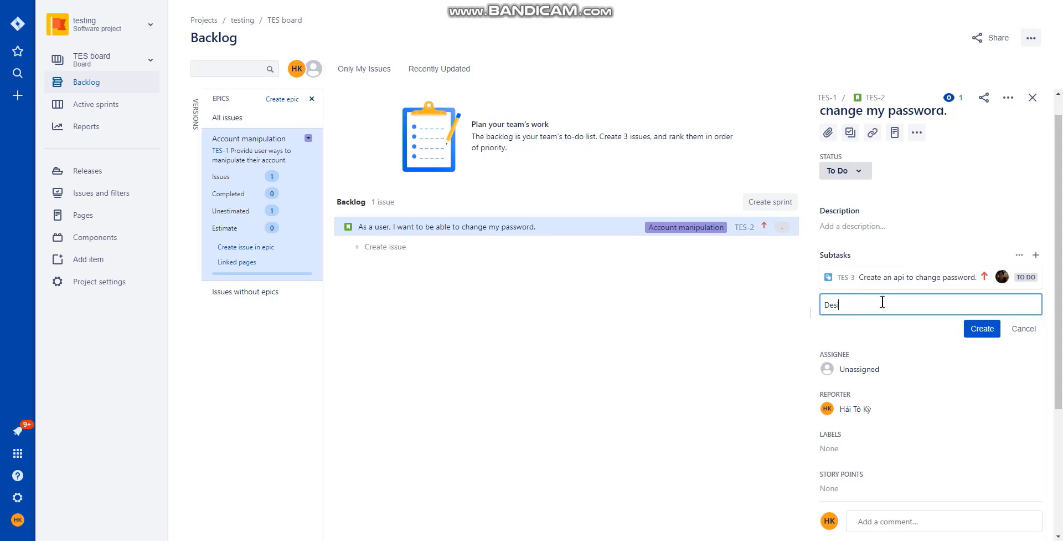
pyautogui.write('gn the layout of the change password component')
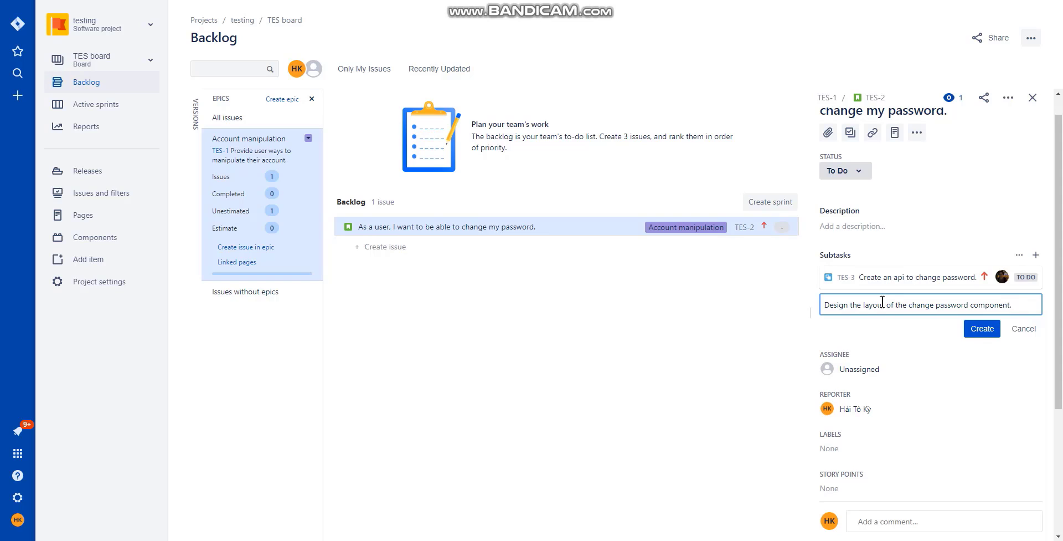
pyautogui.write('.')
pyautogui.click(986, 329)
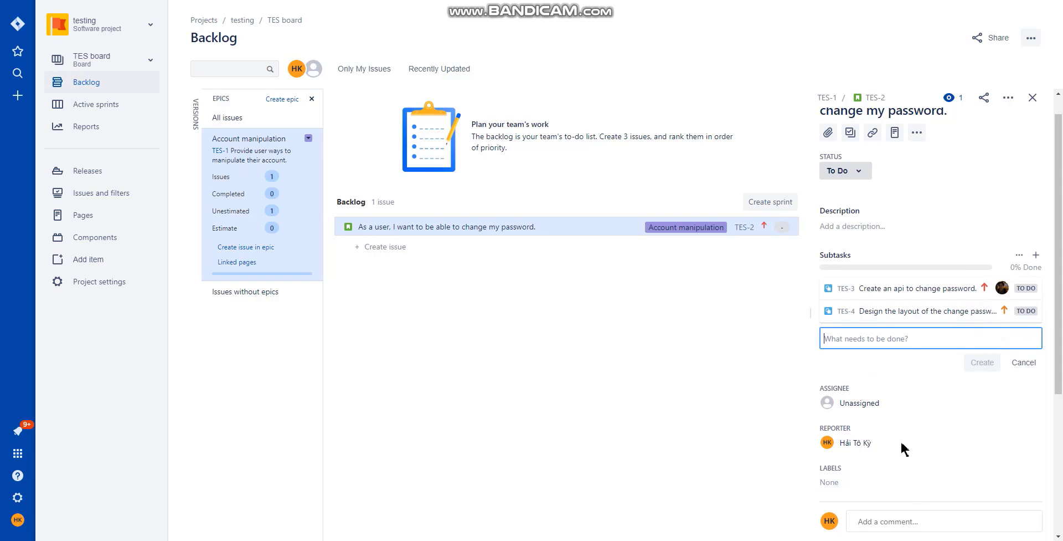
# Add another subtask "Implement the design." to the change-password story
pyautogui.click(887, 339)
pyautogui.click(862, 338)
pyautogui.write('IM')
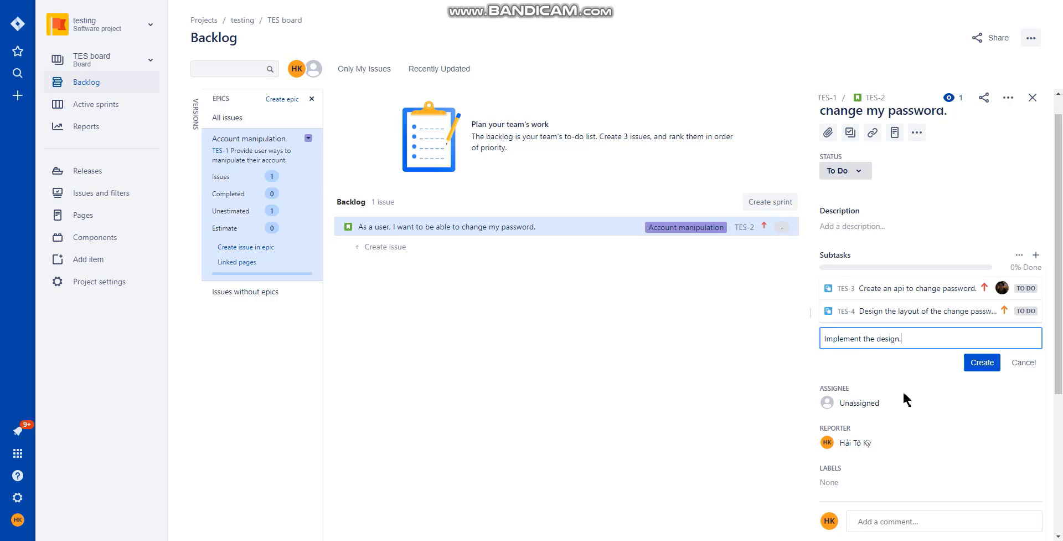
pyautogui.click(974, 366)
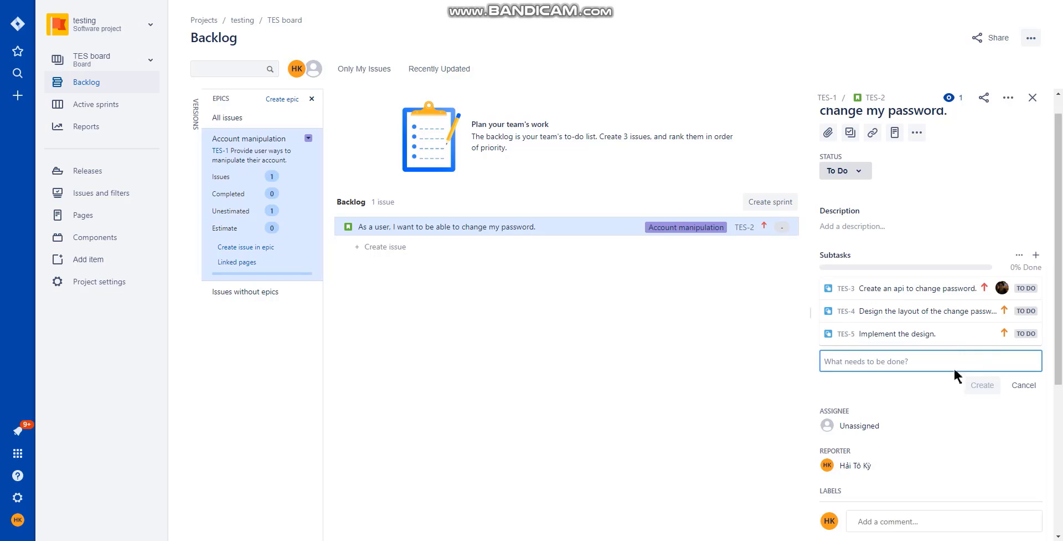
# Open the "Implement the design." subtask and assign it to the second team member in the assignee list
pyautogui.click(949, 336)
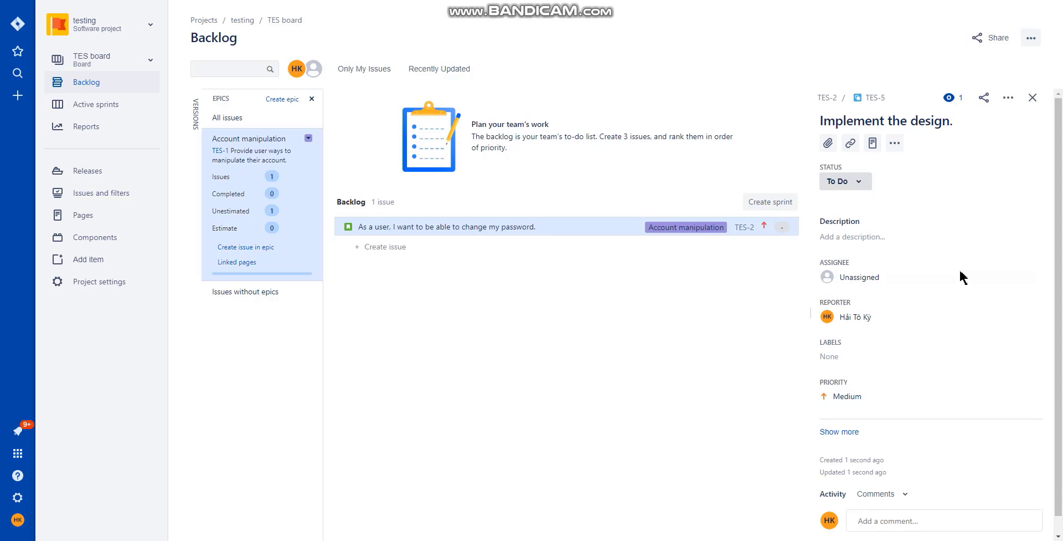
pyautogui.click(875, 271)
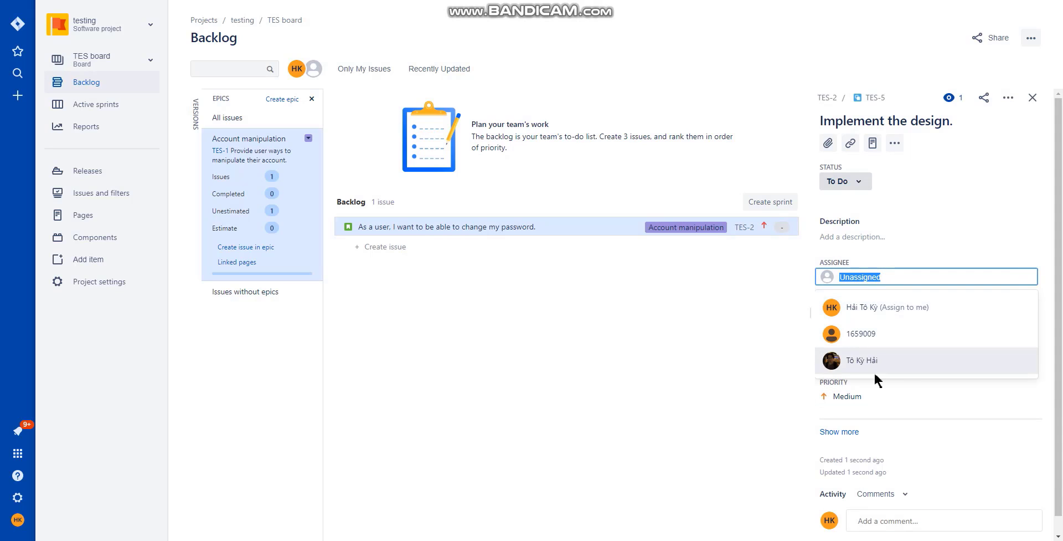
pyautogui.click(869, 332)
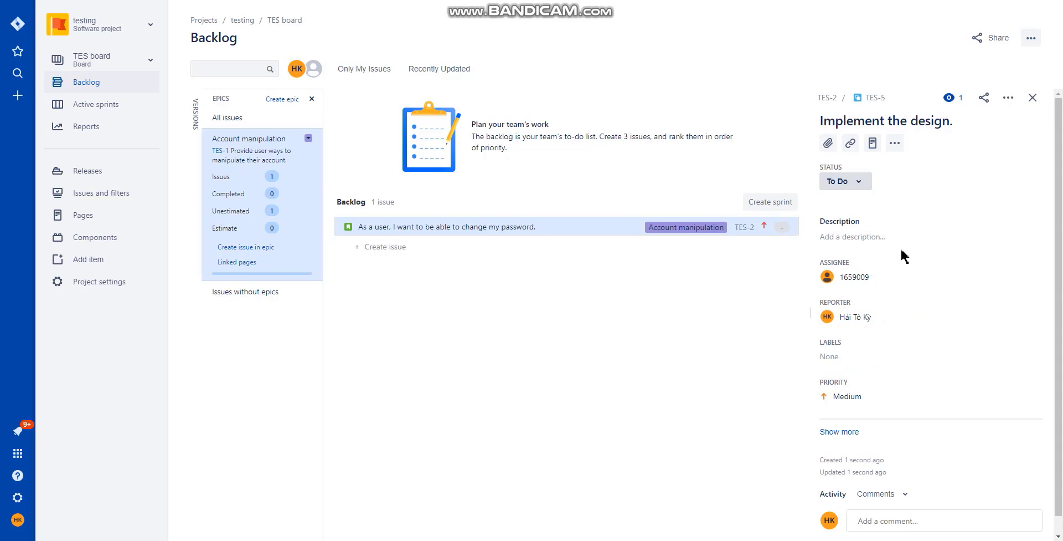
pyautogui.scroll(-2, 902, 251)
pyautogui.scroll(2, 901, 251)
# Start an issue link on the "Implement the design." subtask with the relationship "has to be done after"
pyautogui.click(852, 150)
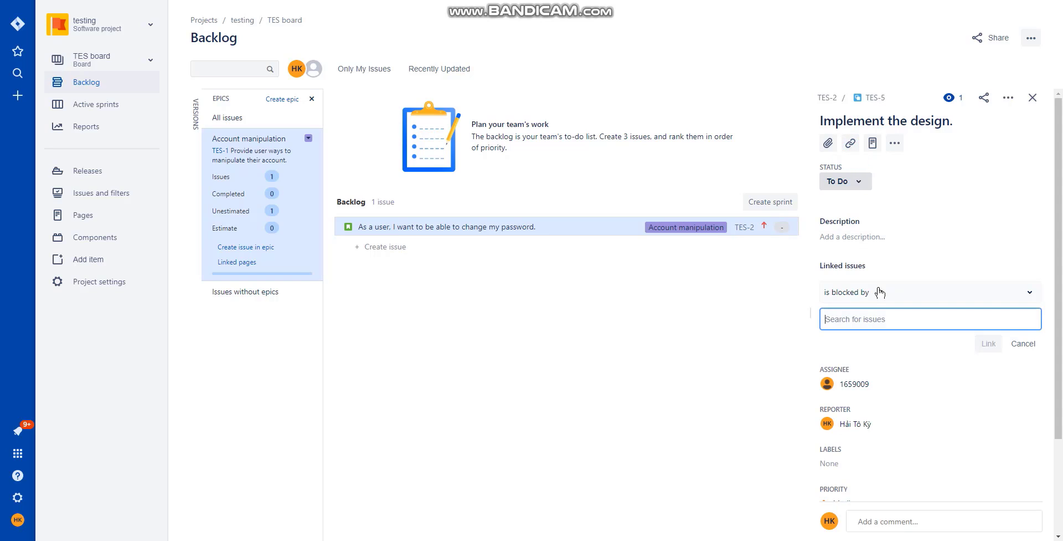
pyautogui.click(880, 292)
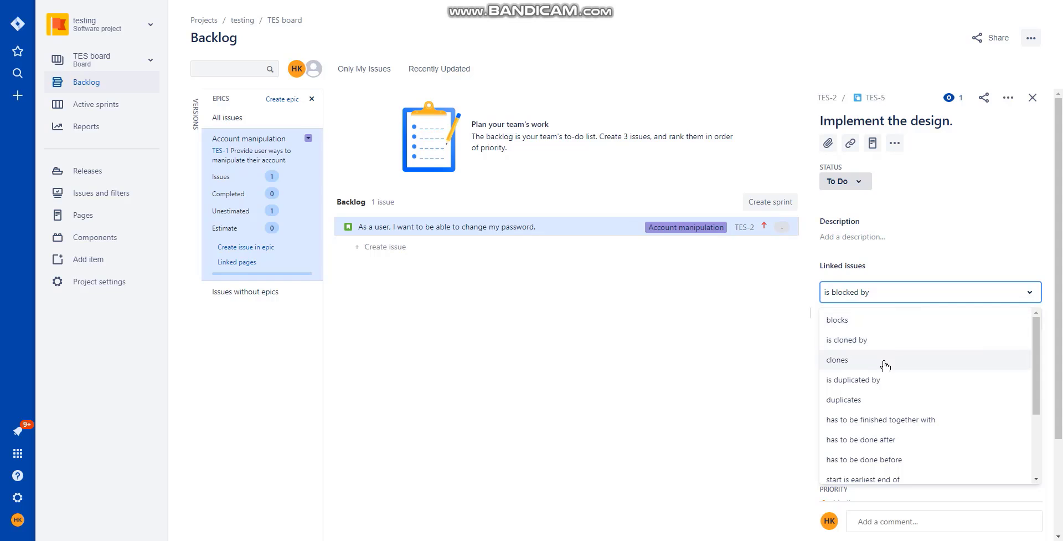
pyautogui.scroll(-4, 886, 377)
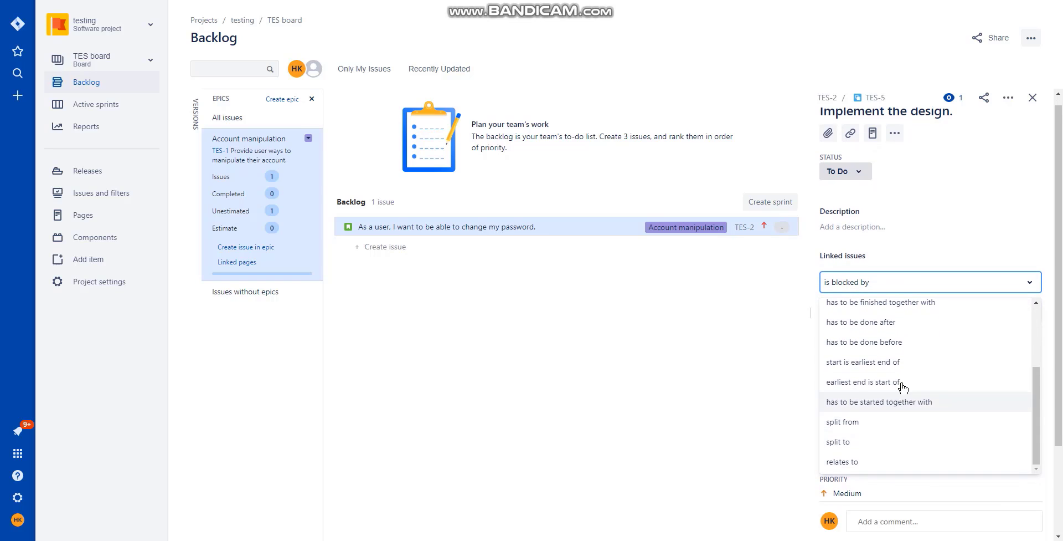
pyautogui.scroll(4, 911, 355)
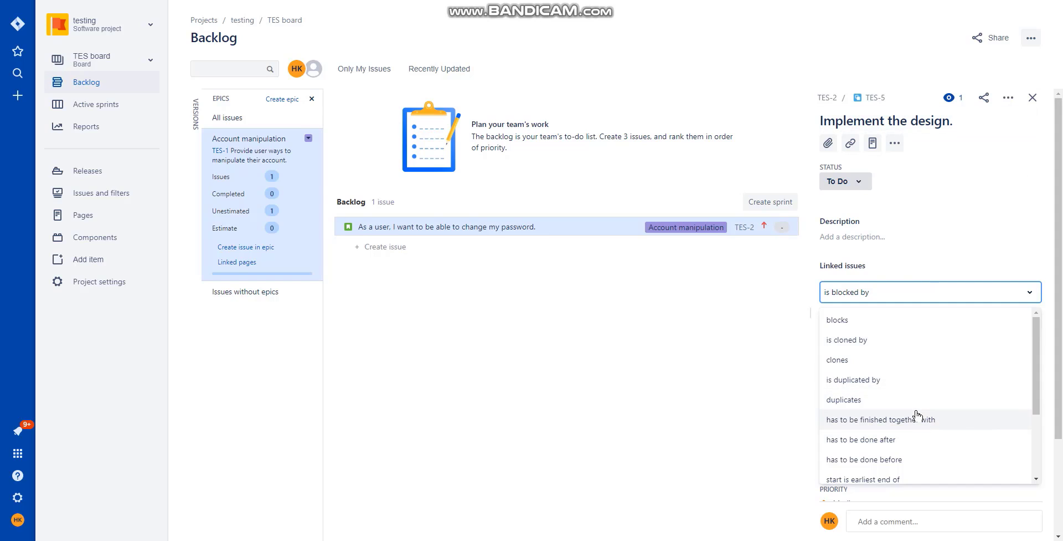
pyautogui.scroll(-1, 914, 396)
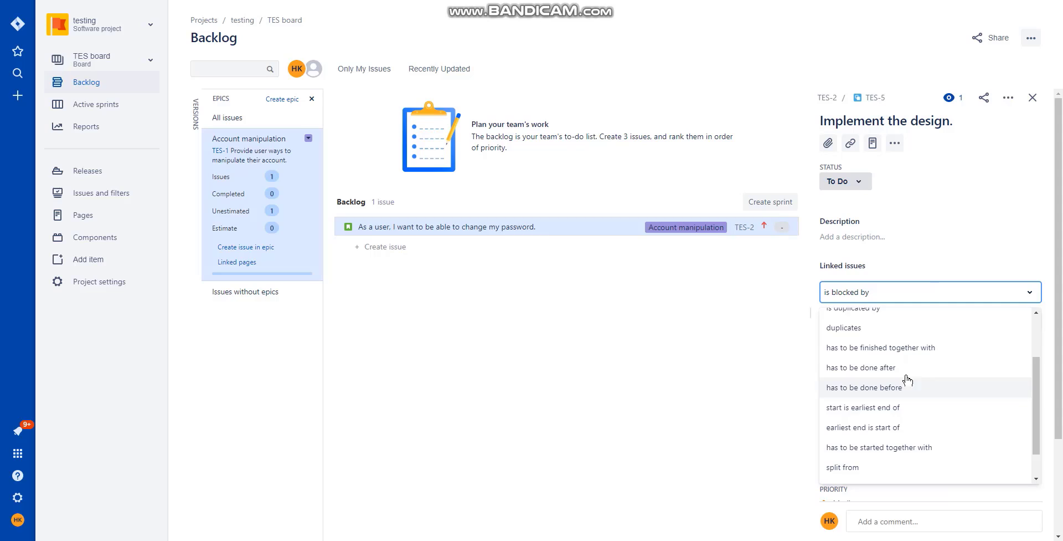
pyautogui.click(876, 373)
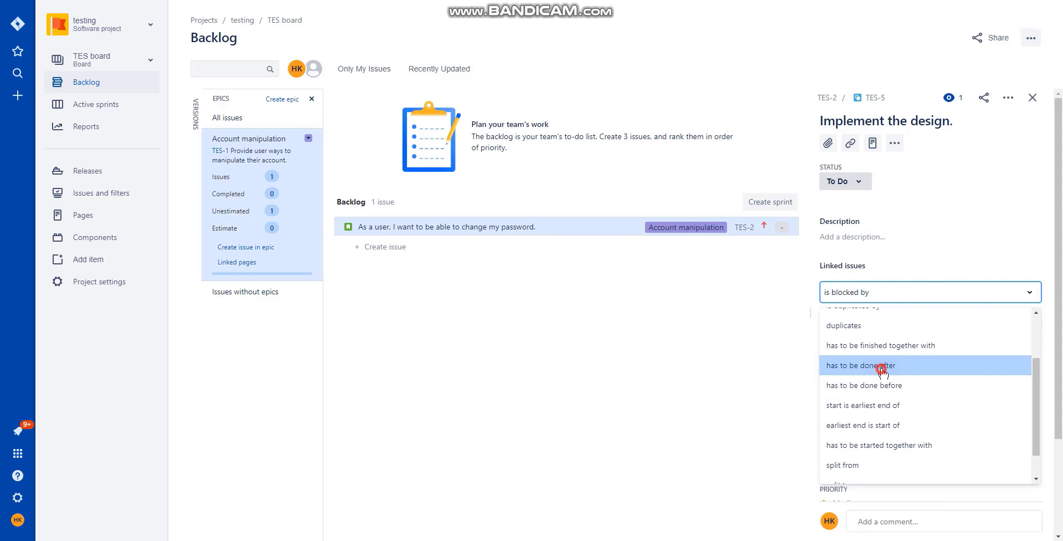
# Link the "Implement the design." subtask as "has to be done after" the subtask for designing the change password component's layout
pyautogui.click(884, 322)
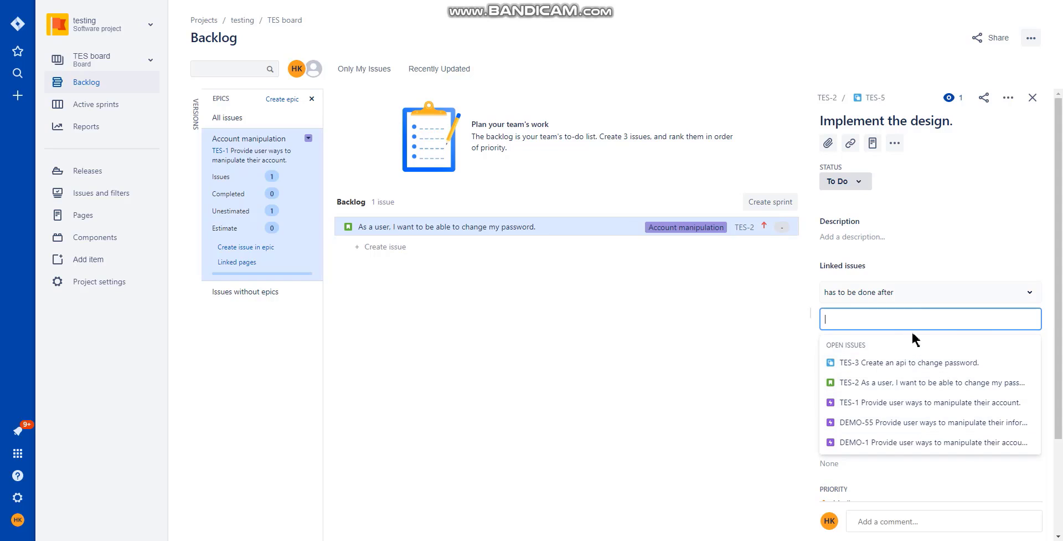
pyautogui.write('des')
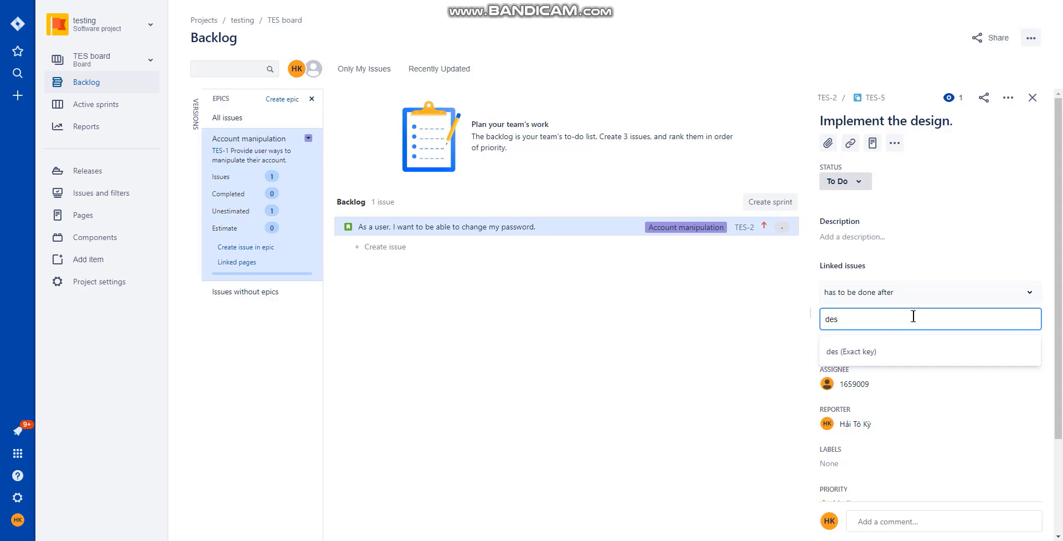
pyautogui.write('igb')
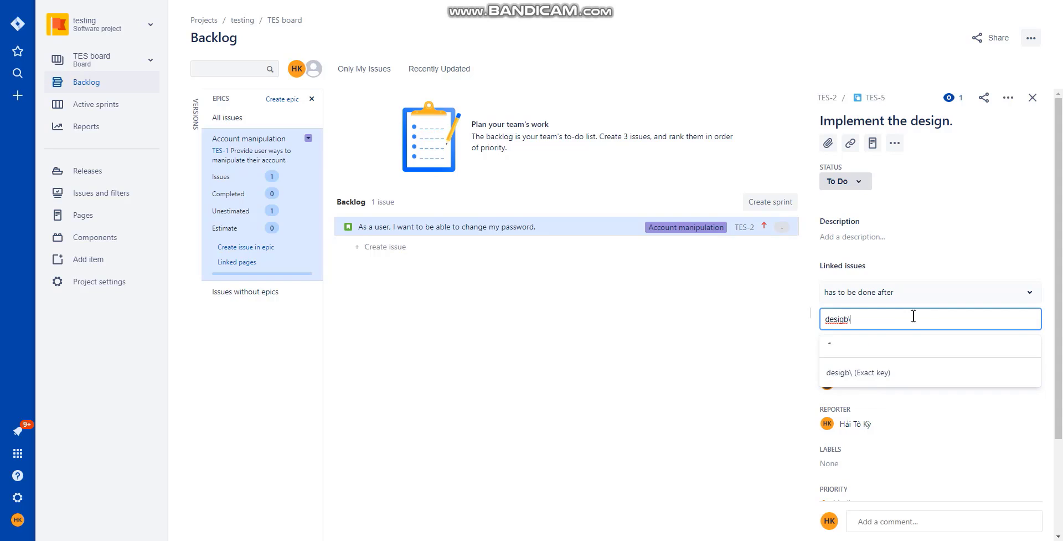
pyautogui.press('BackSpace')
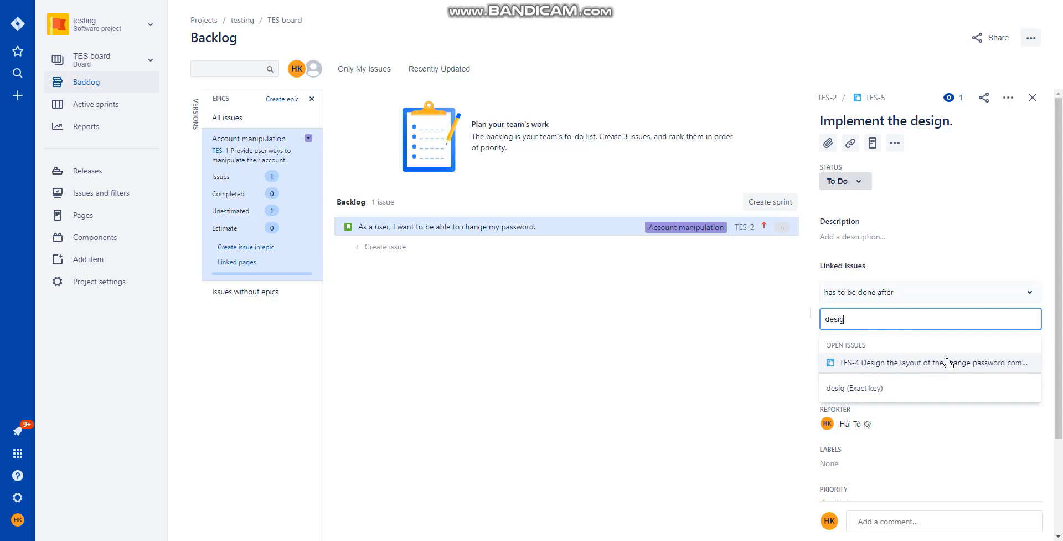
pyautogui.click(971, 364)
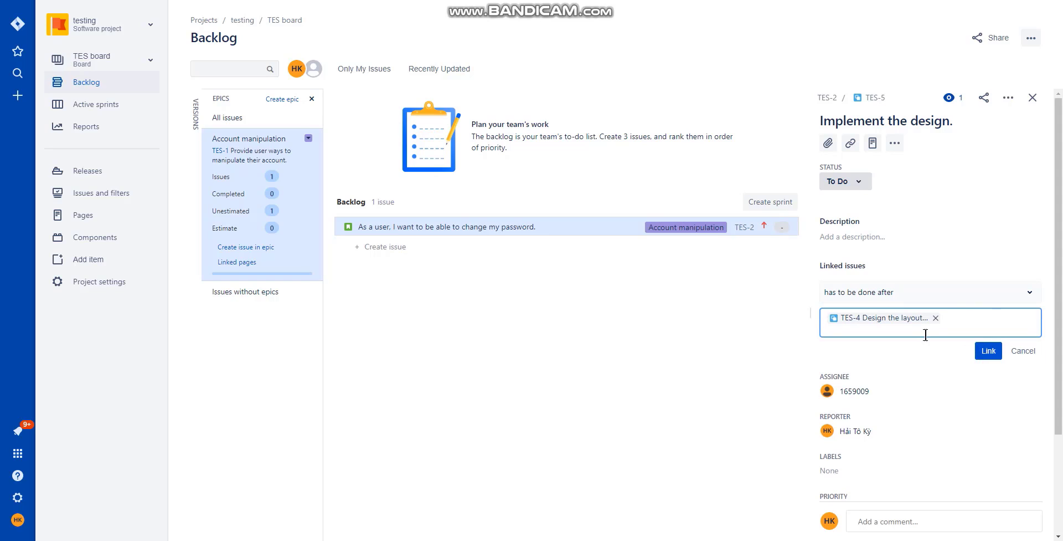
pyautogui.click(981, 352)
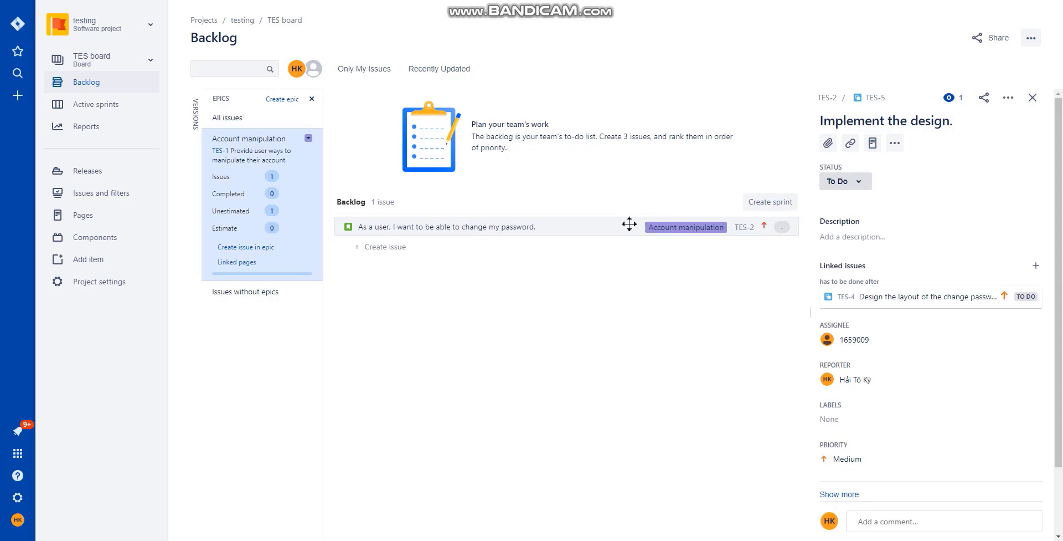
# Return to the change-password story and open the layout design subtask to examine its linked issues
pyautogui.moveTo(626, 224); pyautogui.dragTo(548, 220)
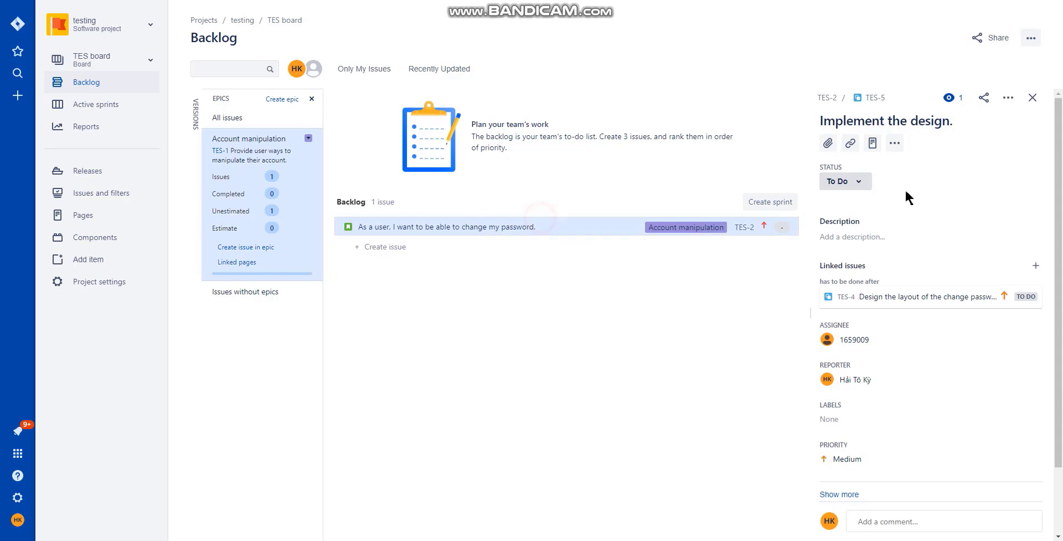
pyautogui.click(1033, 98)
pyautogui.click(826, 230)
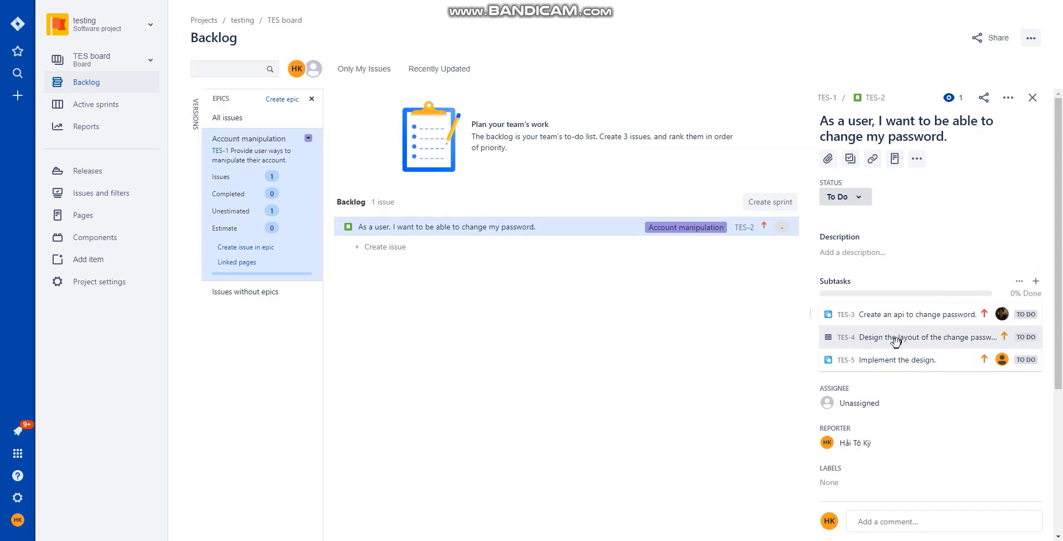
pyautogui.click(880, 358)
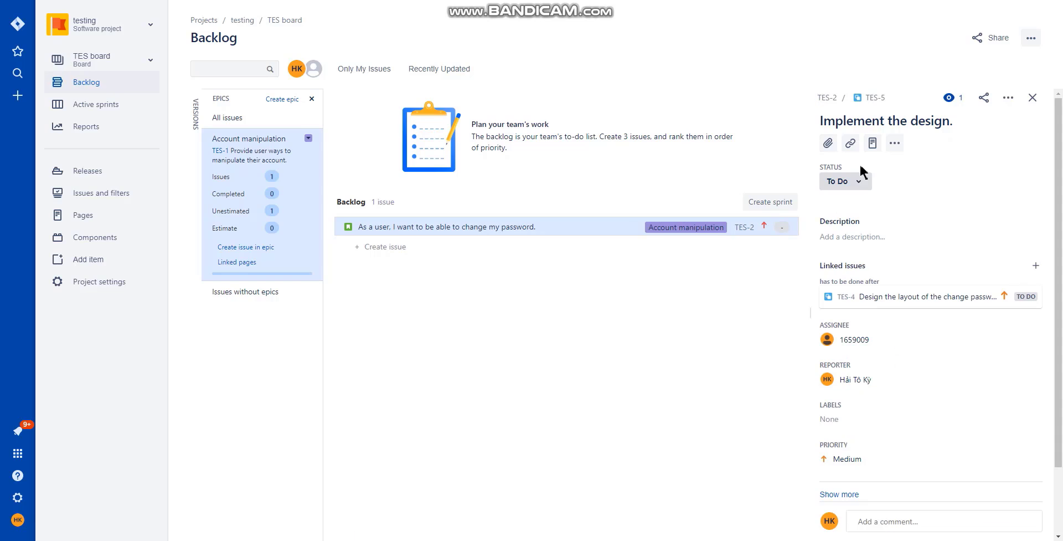
pyautogui.click(827, 98)
pyautogui.click(873, 335)
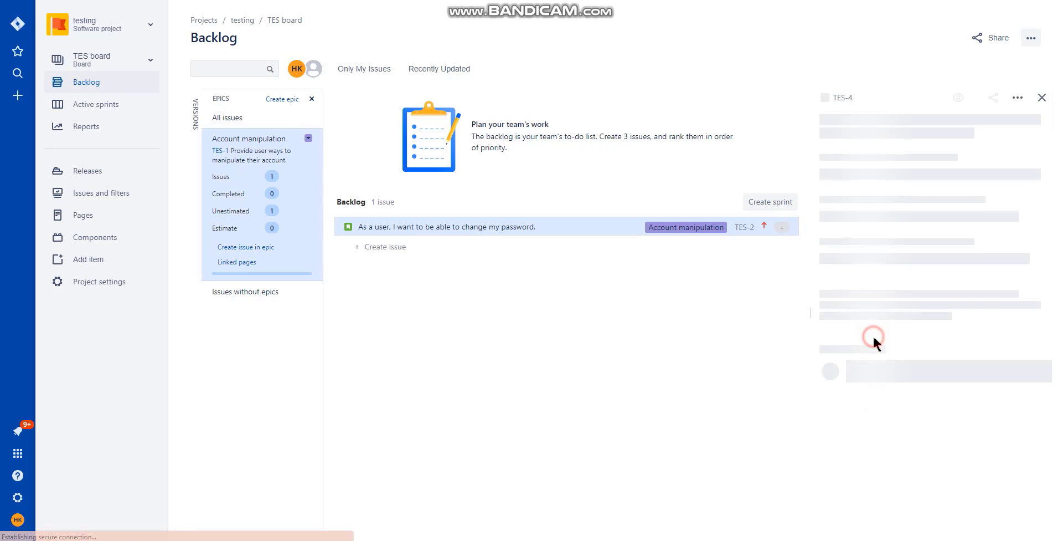
pyautogui.scroll(-2, 915, 366)
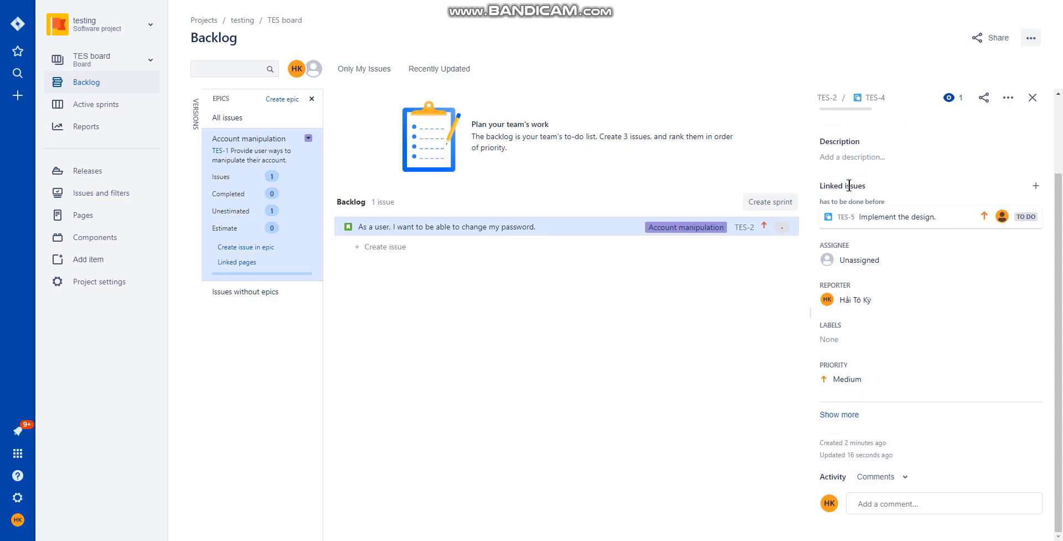
pyautogui.moveTo(819, 185); pyautogui.dragTo(887, 202)
pyautogui.click(902, 195)
pyautogui.click(896, 206)
pyautogui.scroll(1, 898, 348)
pyautogui.scroll(1, 899, 343)
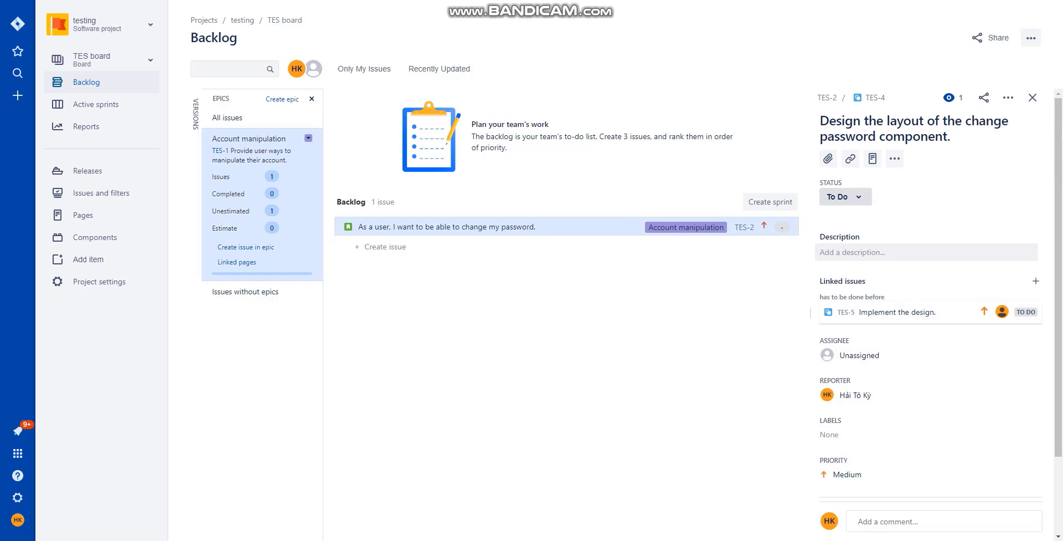
pyautogui.click(1034, 99)
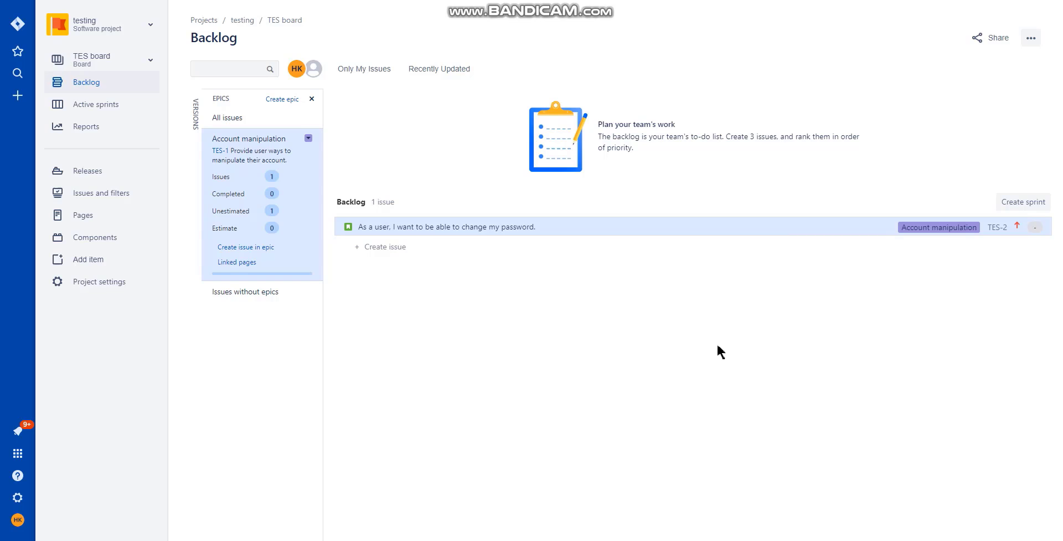
# Create a sprint and move the change-password story from the backlog into it
pyautogui.click(1030, 202)
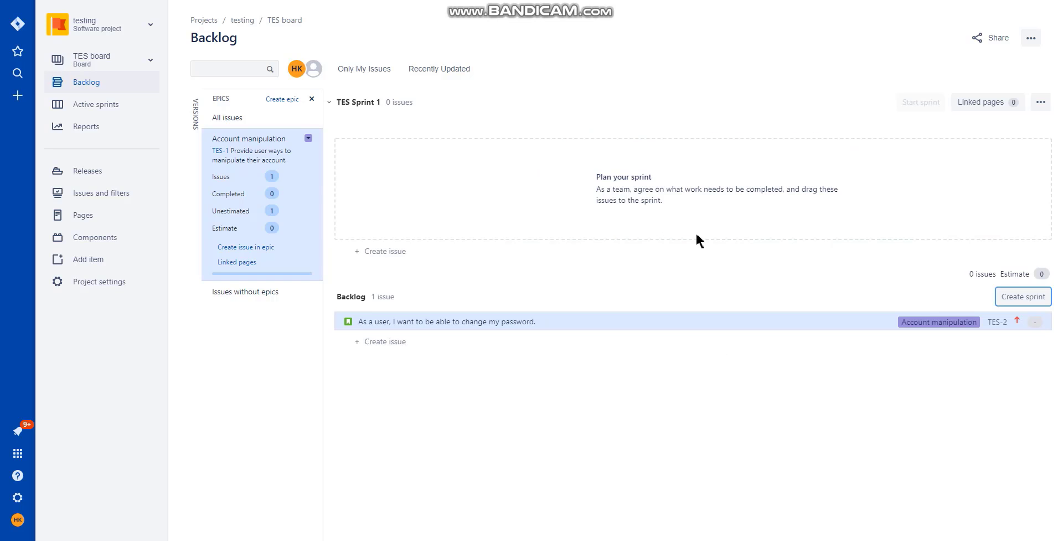
pyautogui.moveTo(447, 322); pyautogui.dragTo(460, 156)
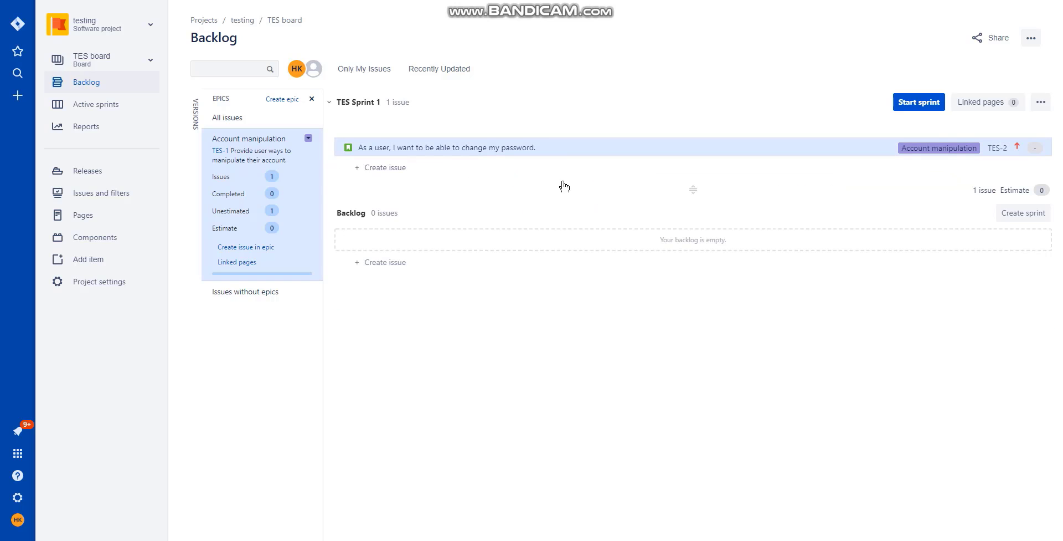
# Start TES Sprint 1 with a duration of 2 weeks and the sprint goal "sbc"
pyautogui.click(911, 104)
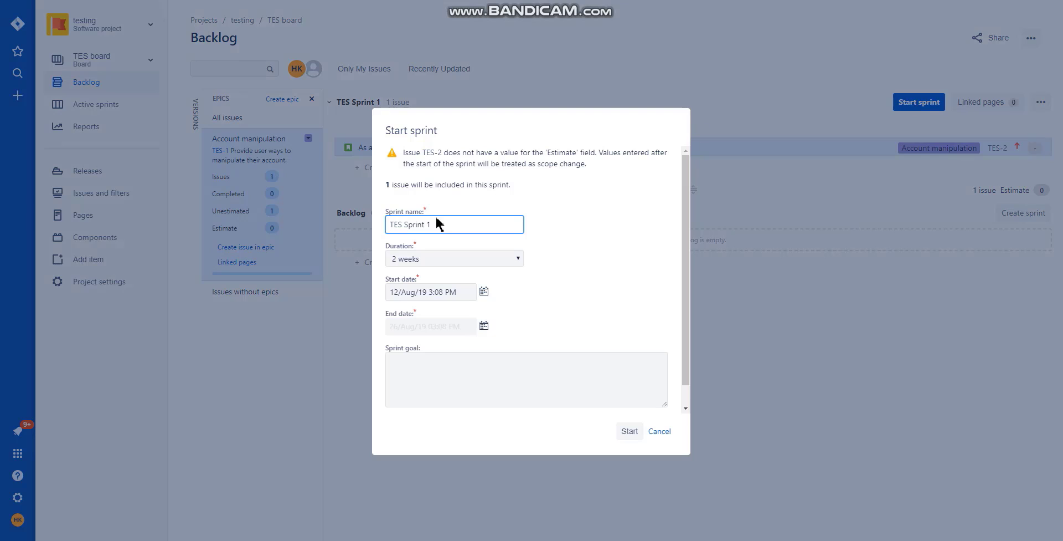
pyautogui.click(452, 227)
pyautogui.moveTo(483, 226); pyautogui.dragTo(357, 242)
pyautogui.click(460, 259)
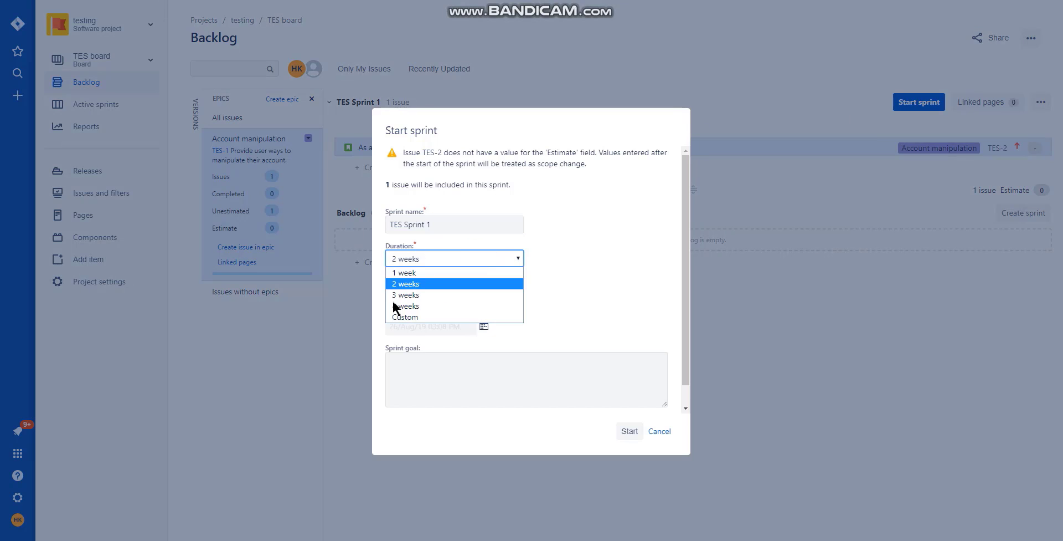
pyautogui.click(458, 384)
pyautogui.click(450, 318)
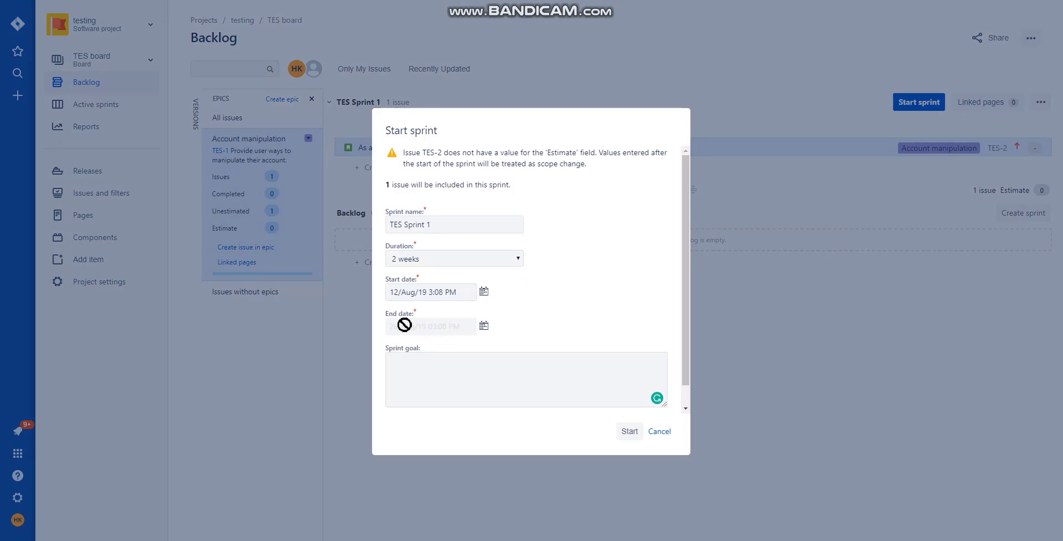
pyautogui.click(432, 387)
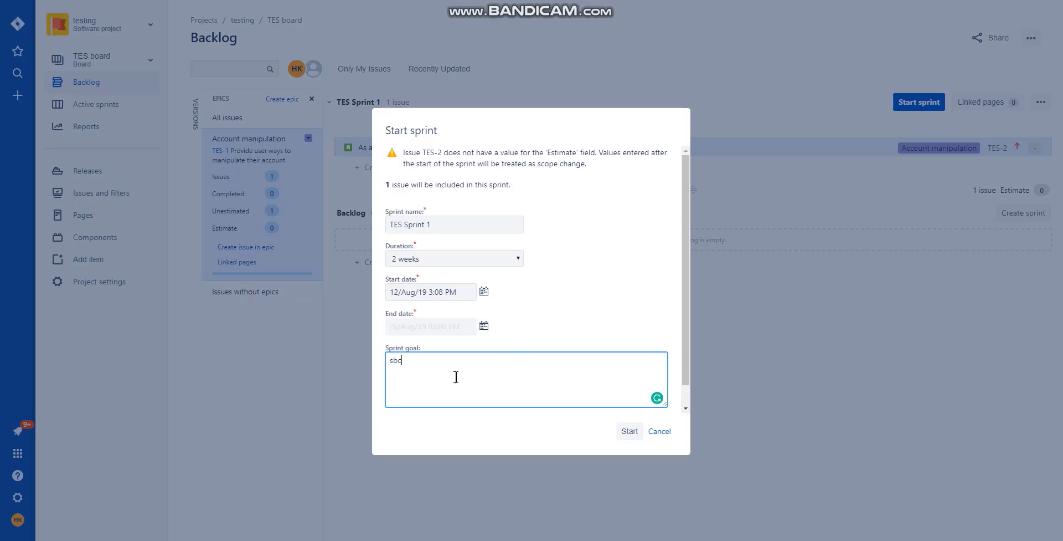
pyautogui.click(630, 431)
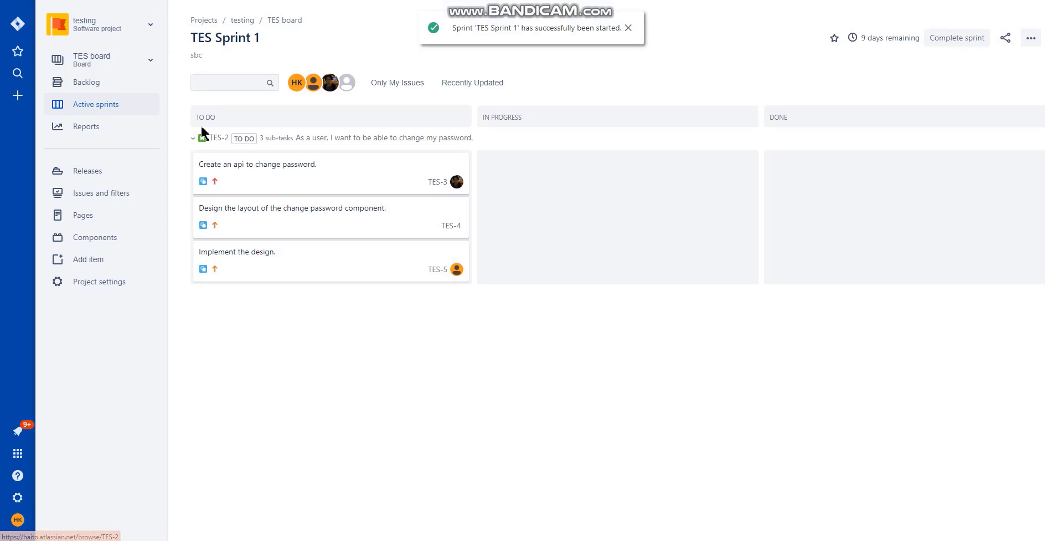
# Move the "Create an api to change password." subtask to In Progress and open its time tracking
pyautogui.moveTo(196, 114); pyautogui.dragTo(487, 145)
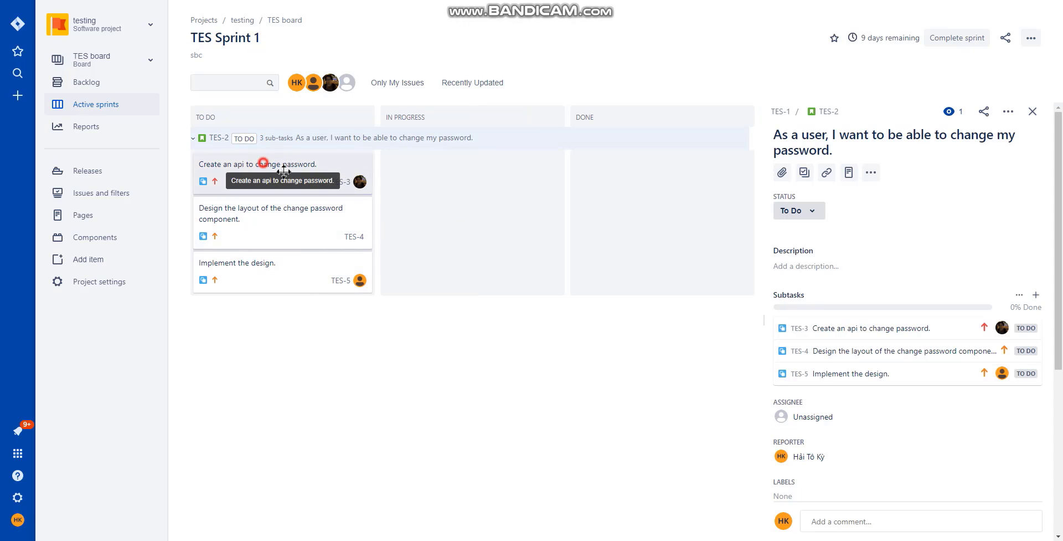
pyautogui.moveTo(284, 172); pyautogui.dragTo(460, 167)
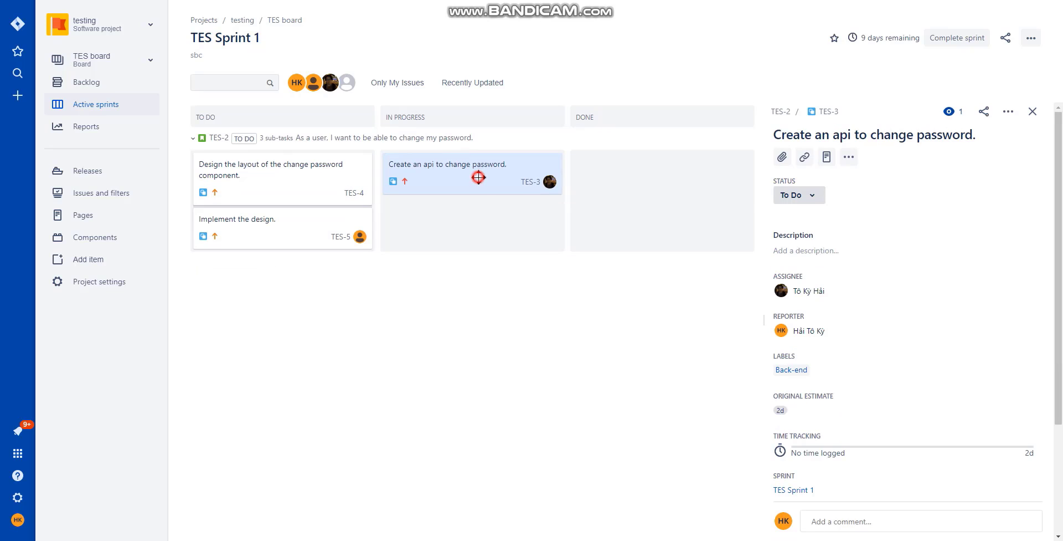
pyautogui.scroll(-3, 809, 420)
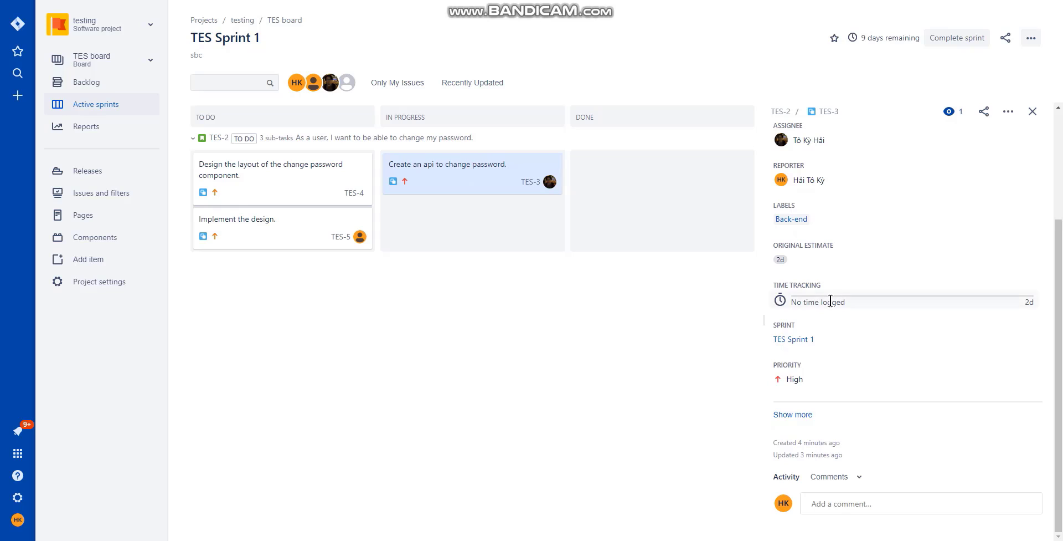
pyautogui.click(830, 301)
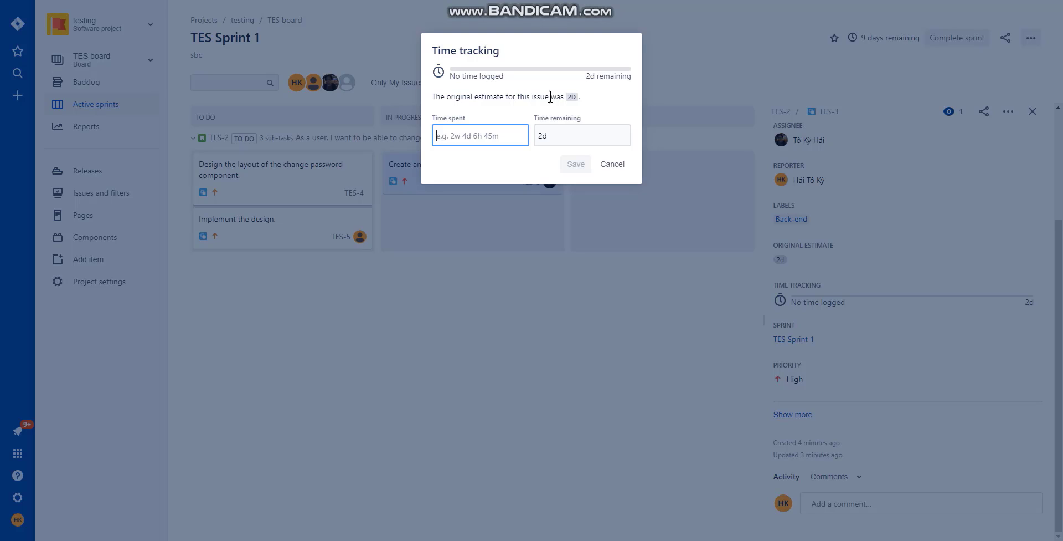
pyautogui.write('4d')
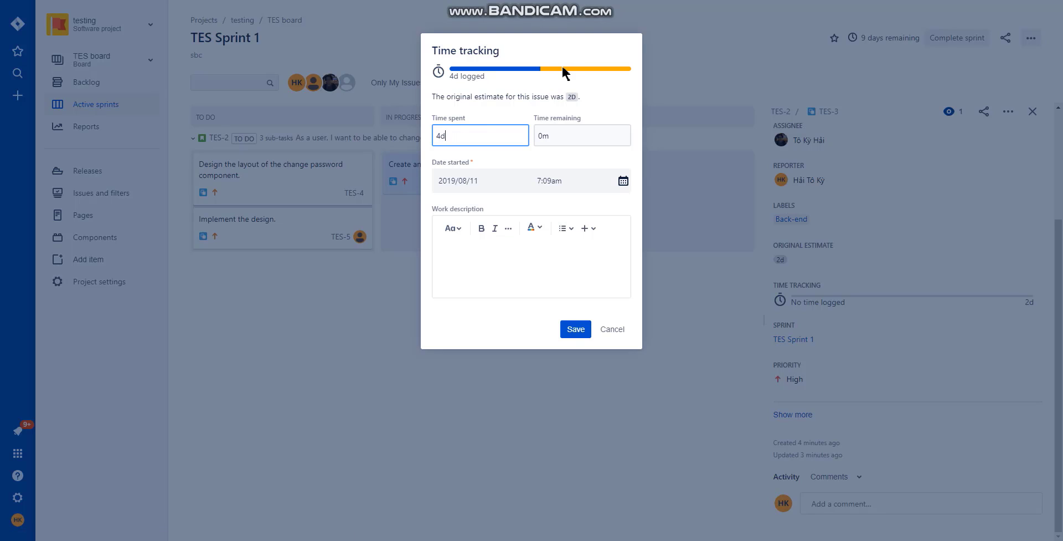
pyautogui.moveTo(551, 72)
pyautogui.press('BackSpace')
pyautogui.press('BackSpace')
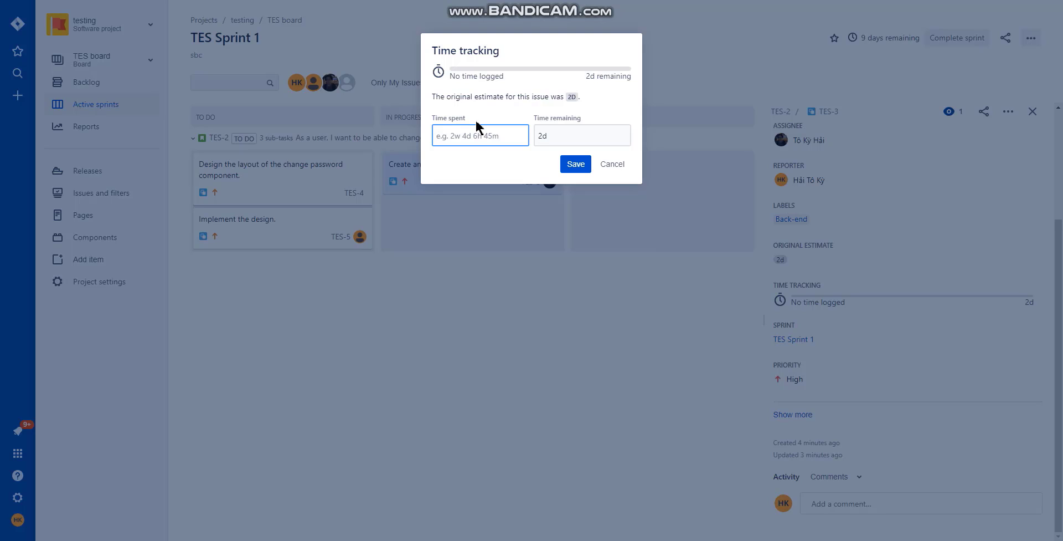
# Log 2h of time spent on the "Create an api to change password." subtask
pyautogui.write('2h')
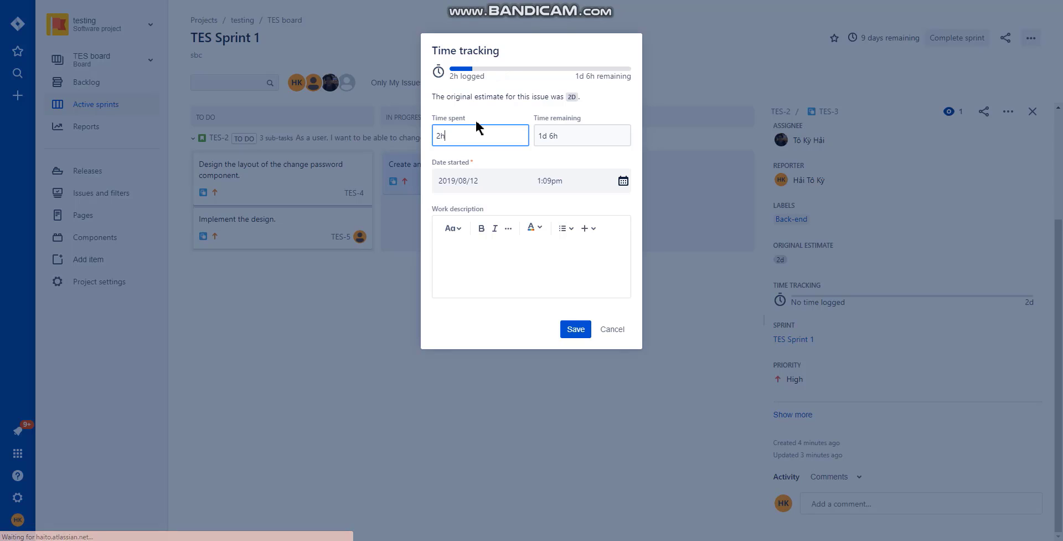
pyautogui.click(568, 83)
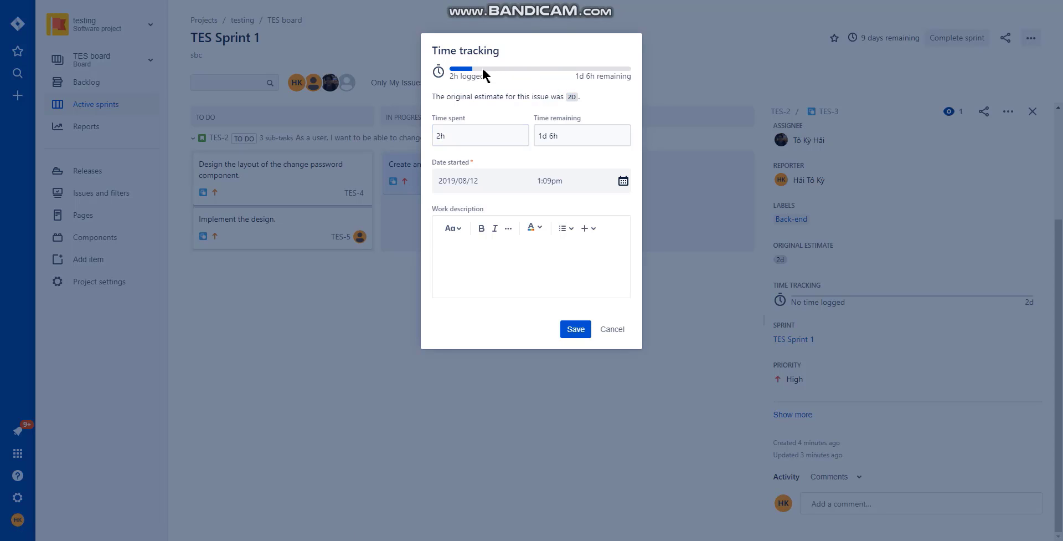
pyautogui.click(574, 329)
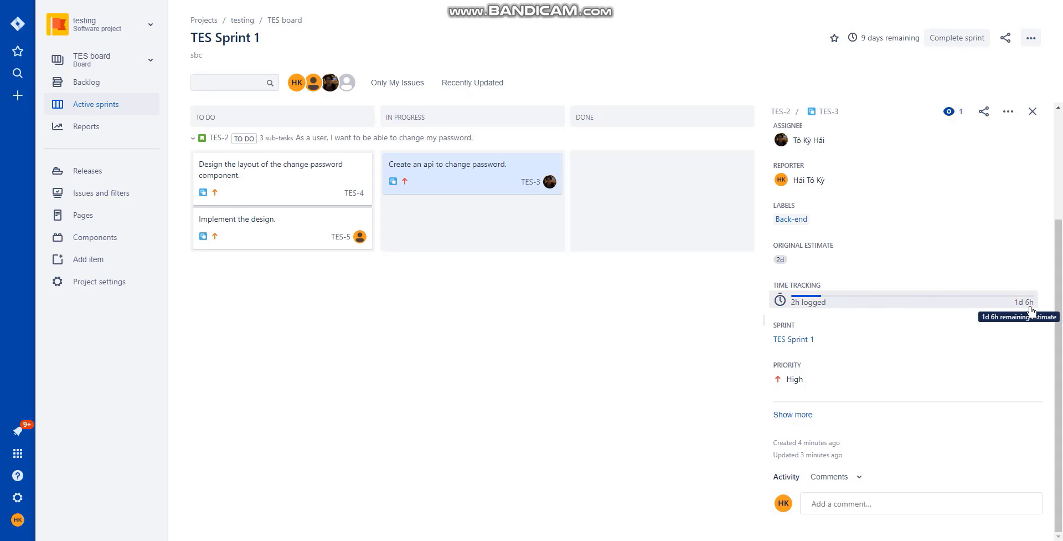
# Move all three subtasks of the change-password story to Done on the sprint board
pyautogui.moveTo(439, 166); pyautogui.dragTo(659, 178)
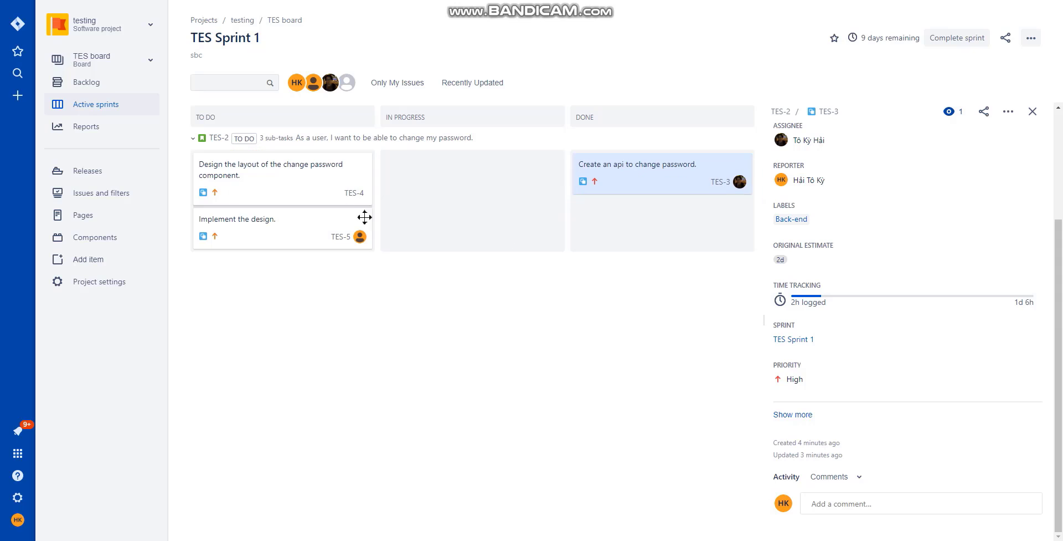
pyautogui.click(274, 177)
pyautogui.moveTo(608, 231); pyautogui.dragTo(660, 211)
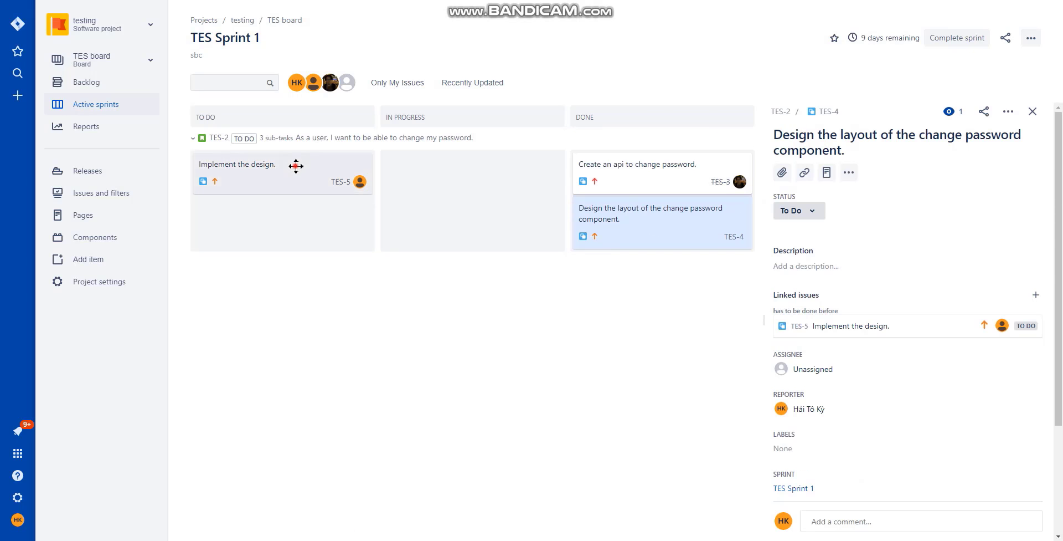
pyautogui.click(297, 166)
pyautogui.moveTo(685, 271); pyautogui.dragTo(679, 245)
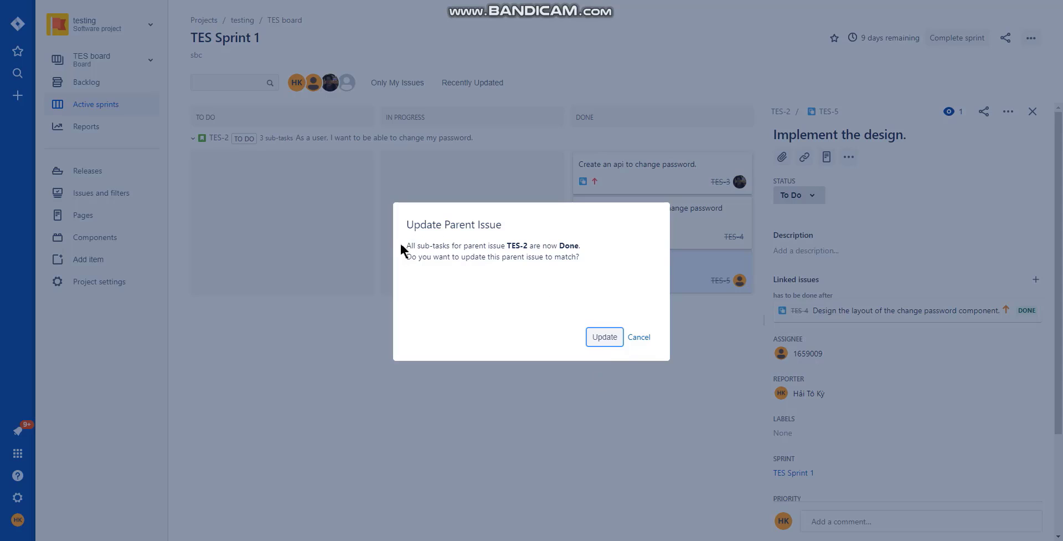
# Update the parent change-password story to match the Done status of its subtasks
pyautogui.moveTo(401, 247); pyautogui.dragTo(596, 260)
pyautogui.moveTo(442, 225); pyautogui.dragTo(534, 233)
pyautogui.moveTo(404, 247); pyautogui.dragTo(581, 246)
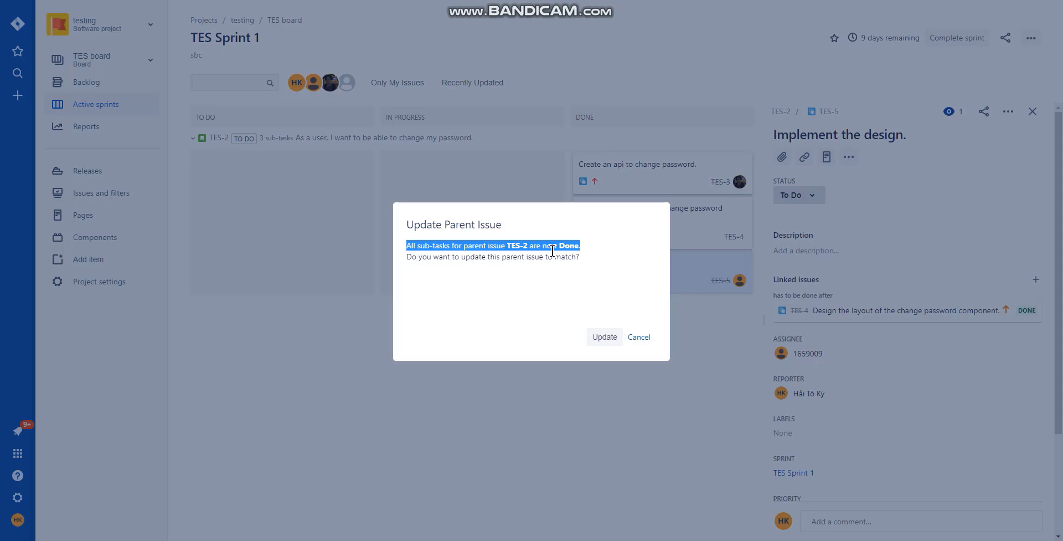
pyautogui.click(604, 337)
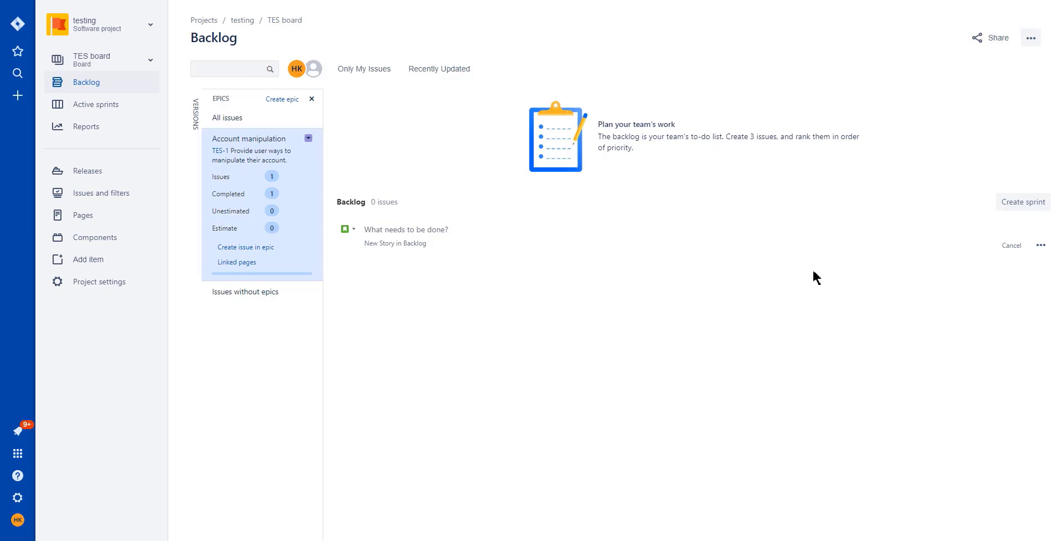
# Open the overview of all reports for the testing project
pyautogui.click(102, 130)
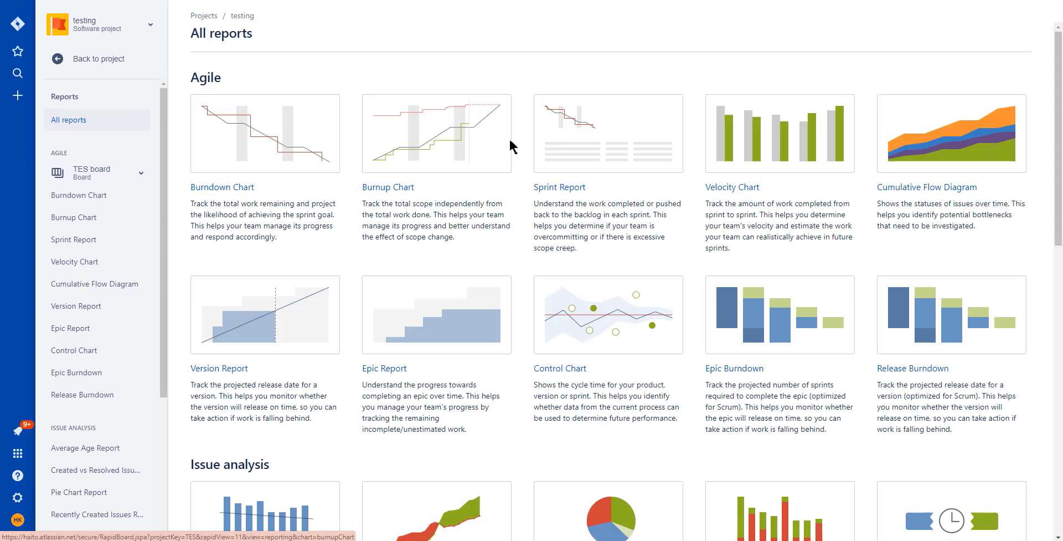
# Examine the Burndown Chart for TES Sprint 1 with its event table, and open the Sprint Report
pyautogui.click(234, 131)
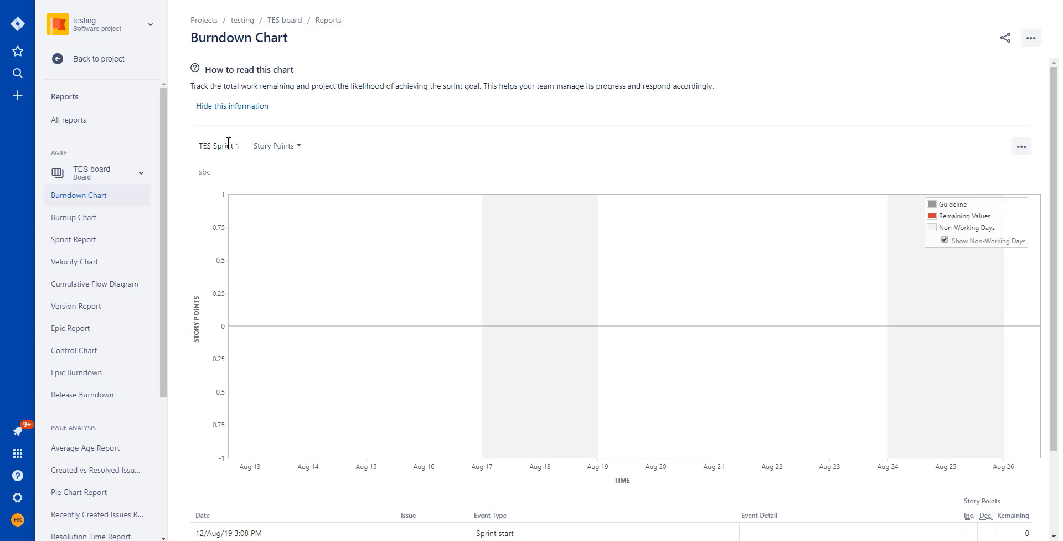
pyautogui.moveTo(198, 145); pyautogui.dragTo(244, 148)
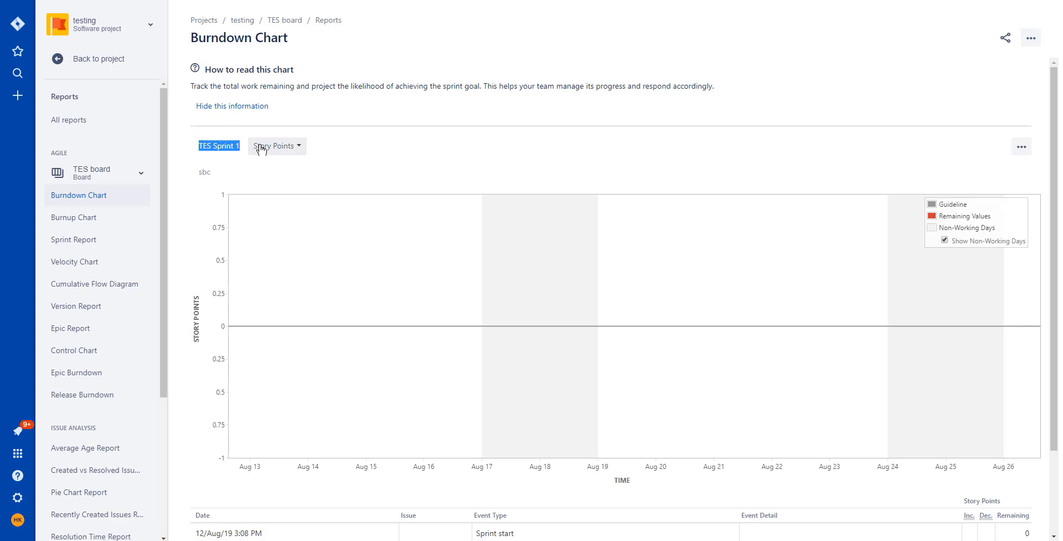
pyautogui.scroll(-2, 268, 146)
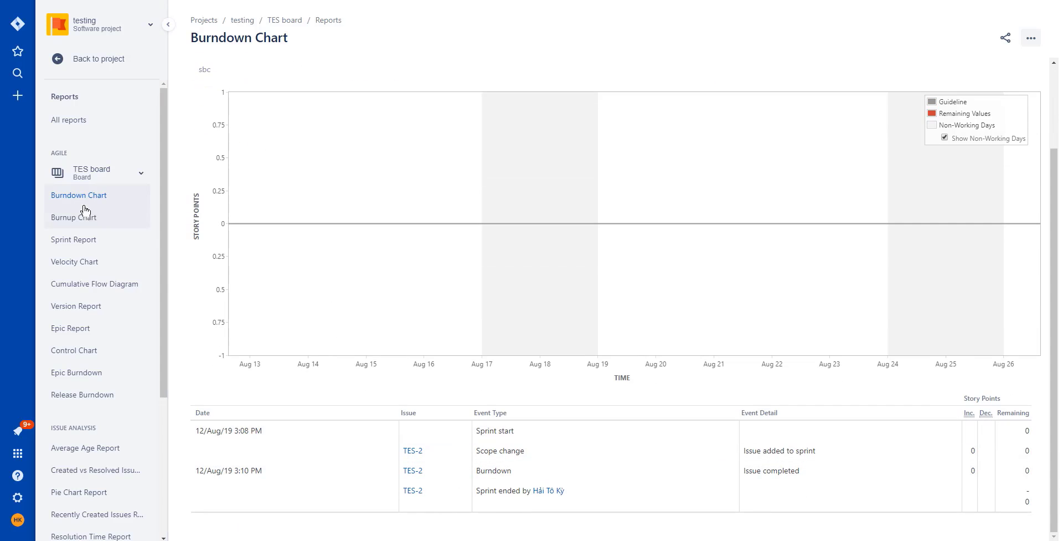
pyautogui.click(92, 242)
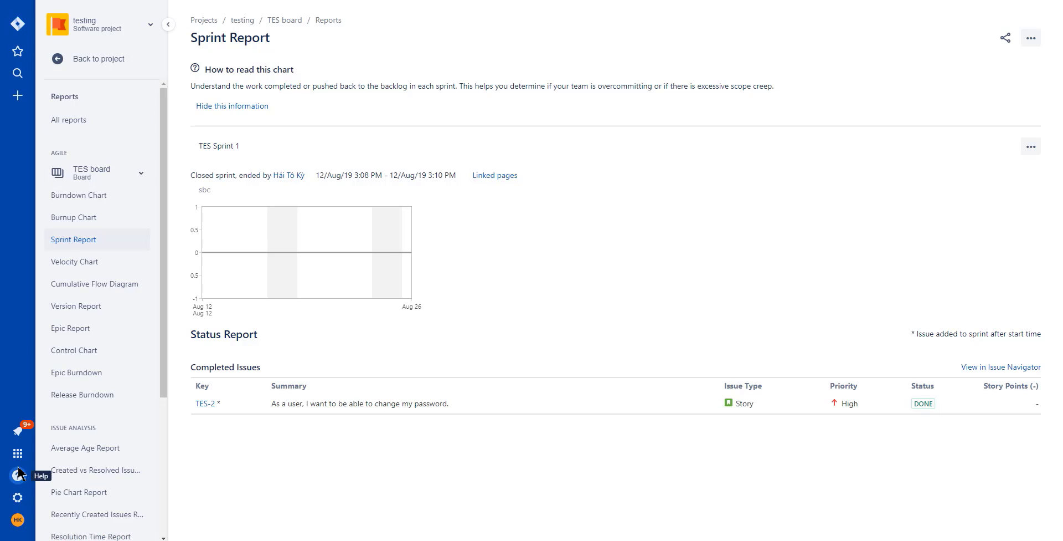
# Create a story titled "abc" in the testing project's backlog
pyautogui.click(90, 58)
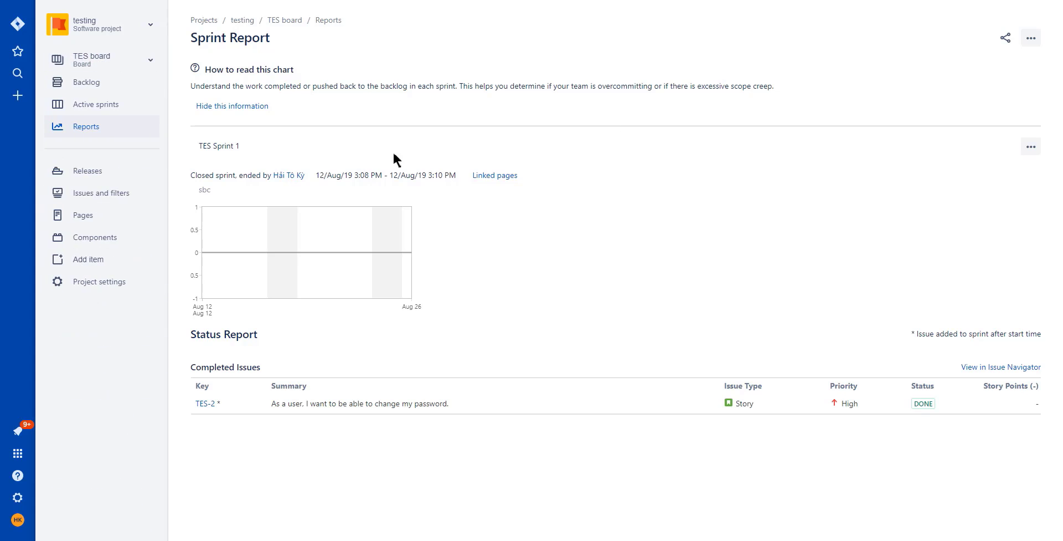
pyautogui.click(86, 83)
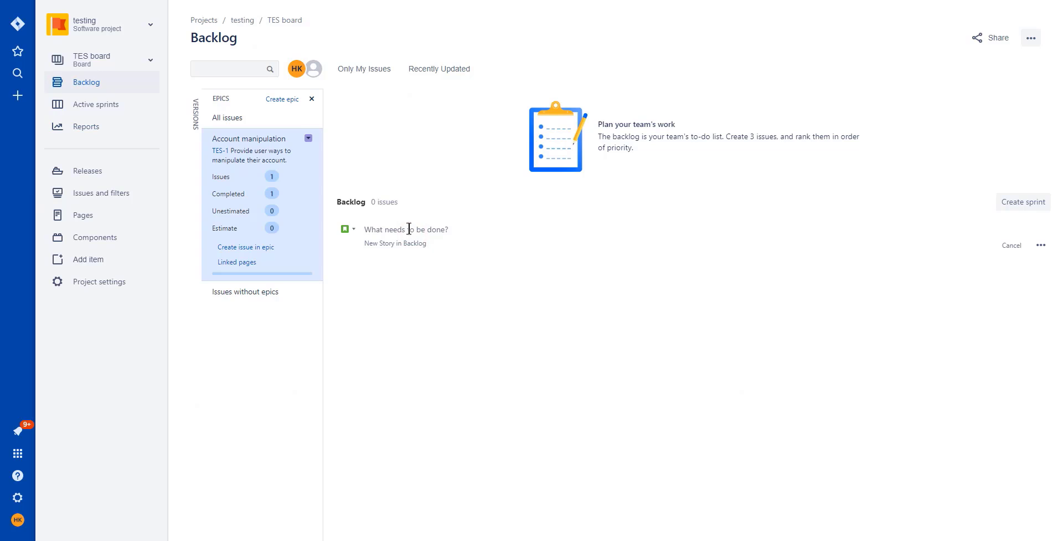
pyautogui.write('abc')
pyautogui.press('Return')
# Open the details of the "abc" story and add the BigGantt - Work Breakdown Structure section to it
pyautogui.click(458, 225)
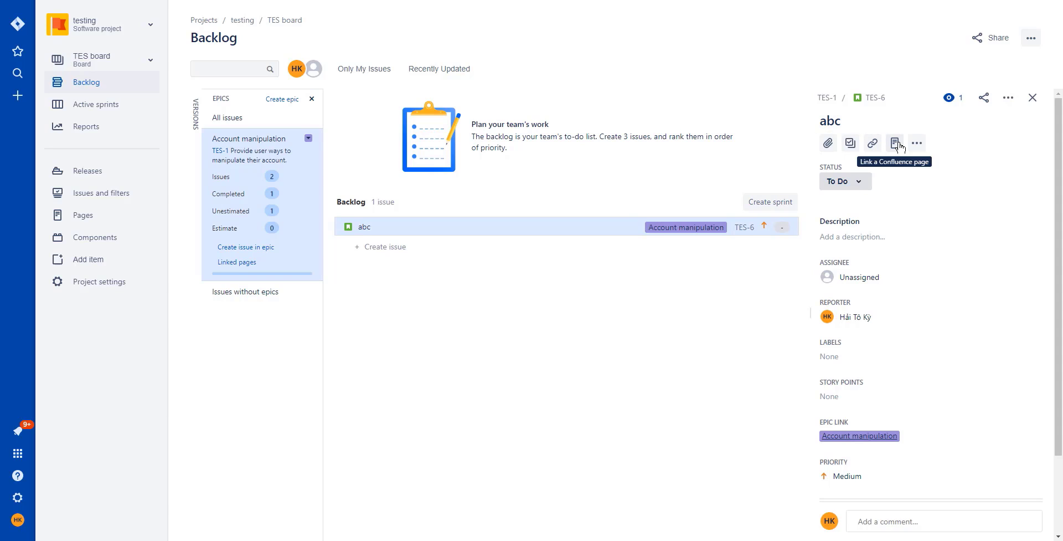
pyautogui.click(915, 144)
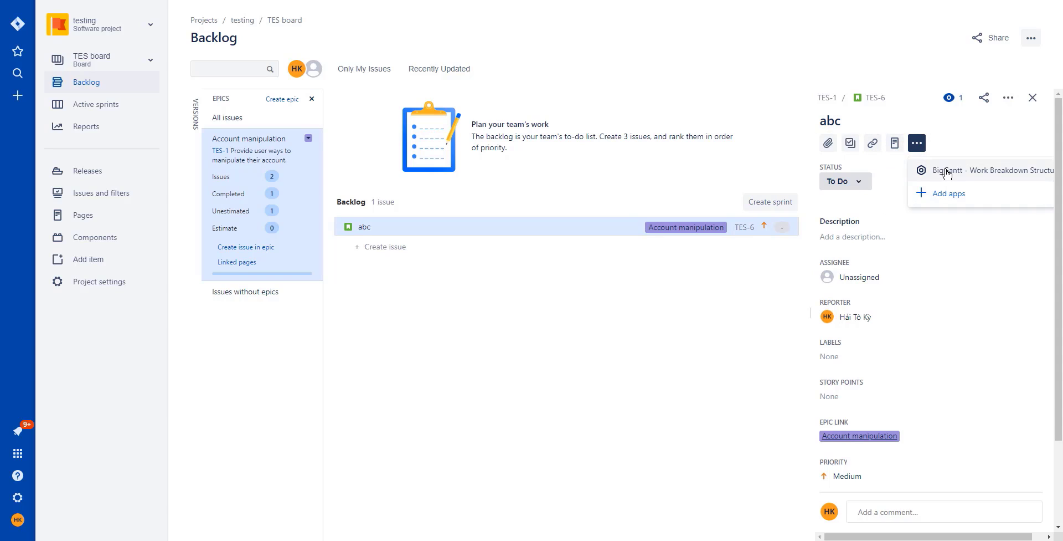
pyautogui.click(945, 169)
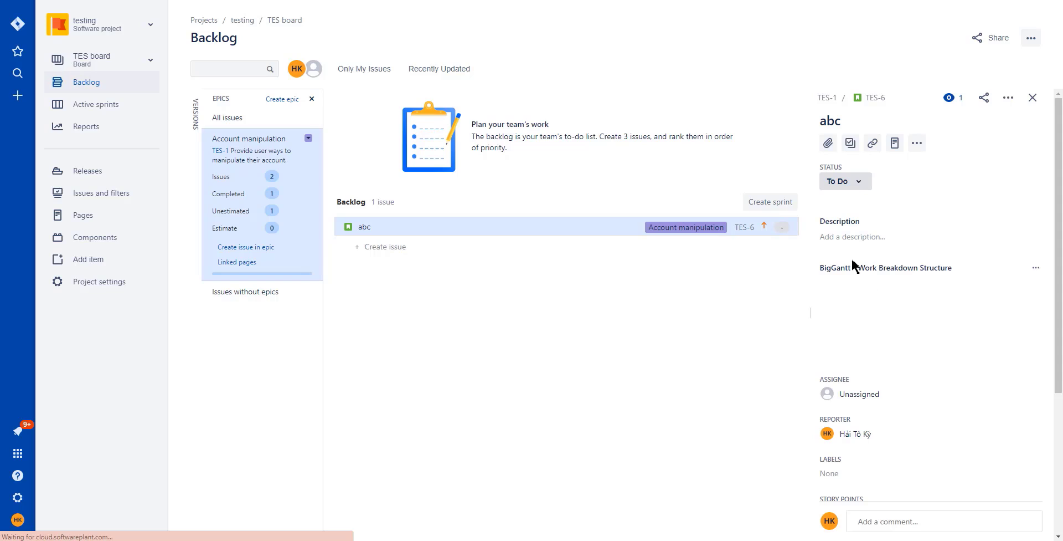
pyautogui.moveTo(832, 268); pyautogui.dragTo(963, 276)
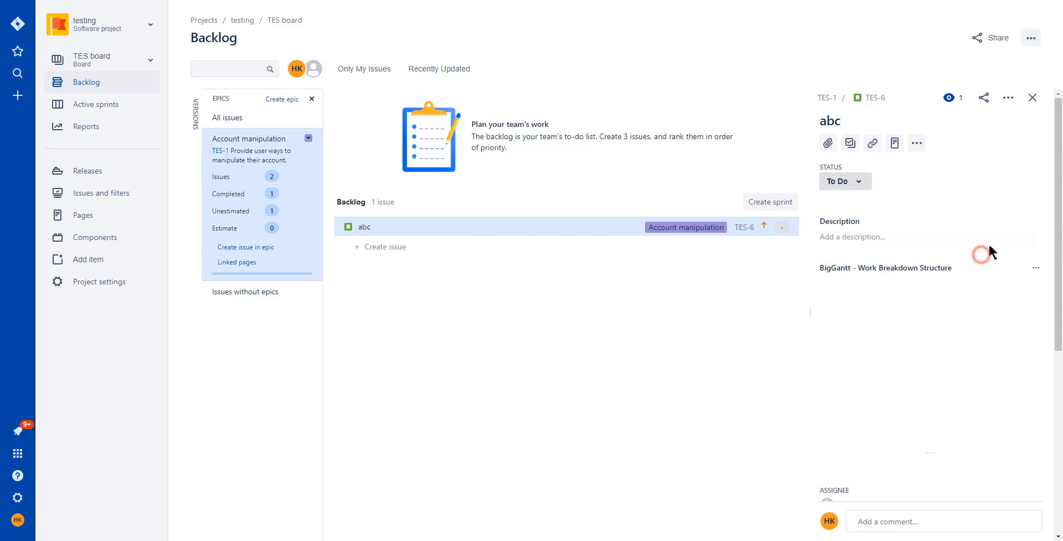